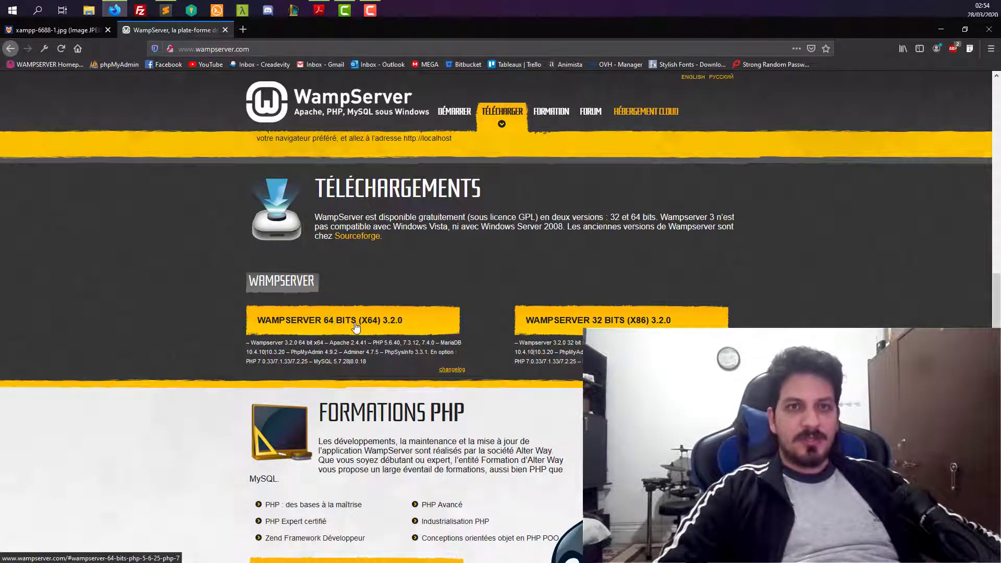
Step: Download the 64-bit WampServer 3.2.0 installer by skipping the form with the direct download, and minimize the browser
{"action": "left_click", "coordinate": [431, 327]}
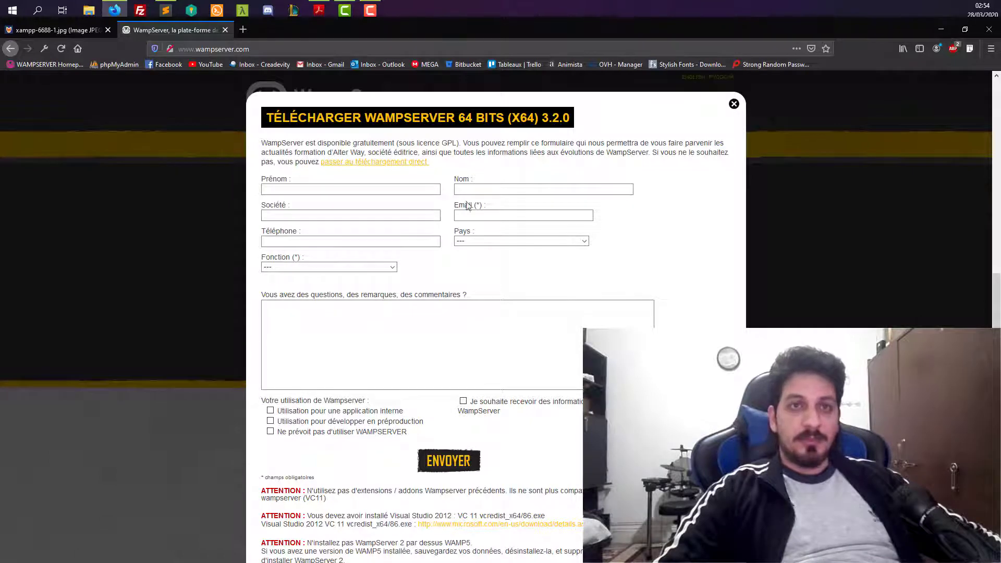
{"action": "left_click", "coordinate": [373, 163]}
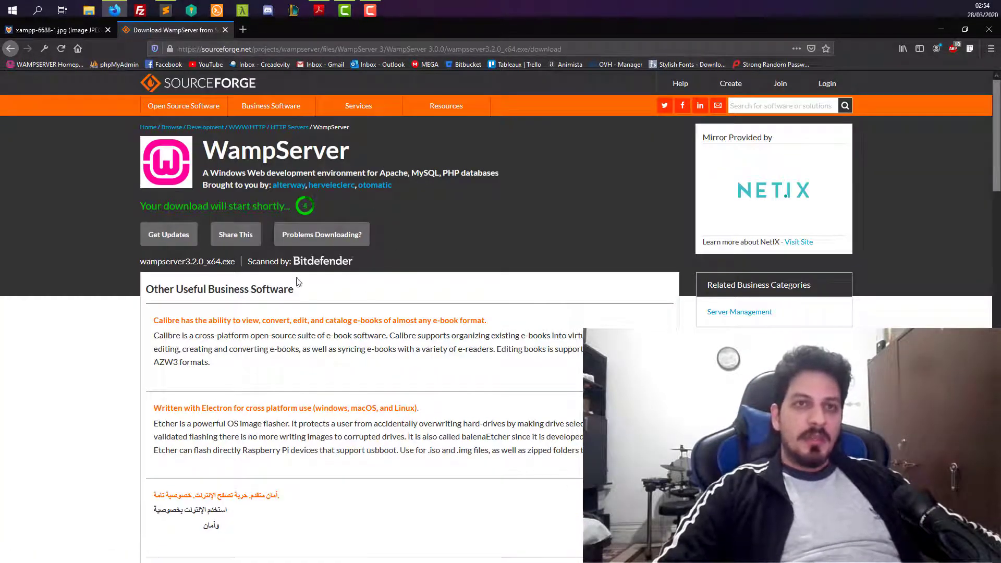
{"action": "left_click", "coordinate": [942, 29]}
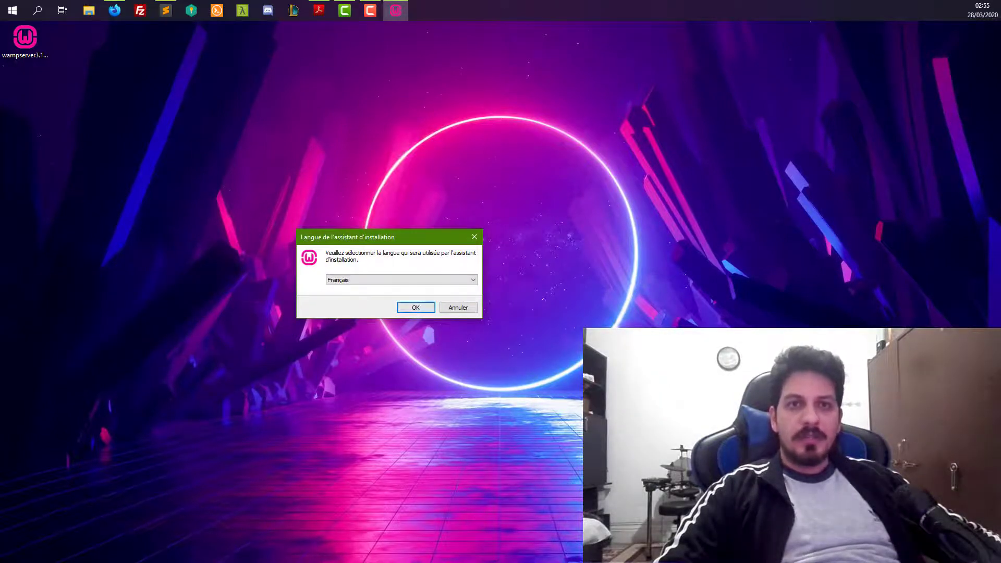
Step: Go through the Wampserver64 3.1.9 setup in French, accepting the licence and the c:\wamp64 destination, and quit before installing
{"action": "key", "text": "Return"}
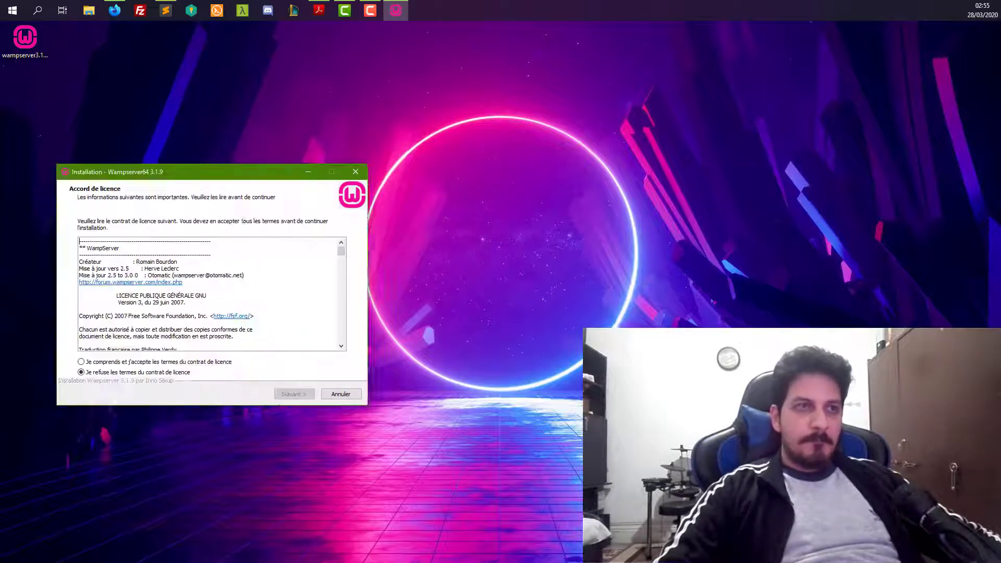
{"action": "key", "text": "Up"}
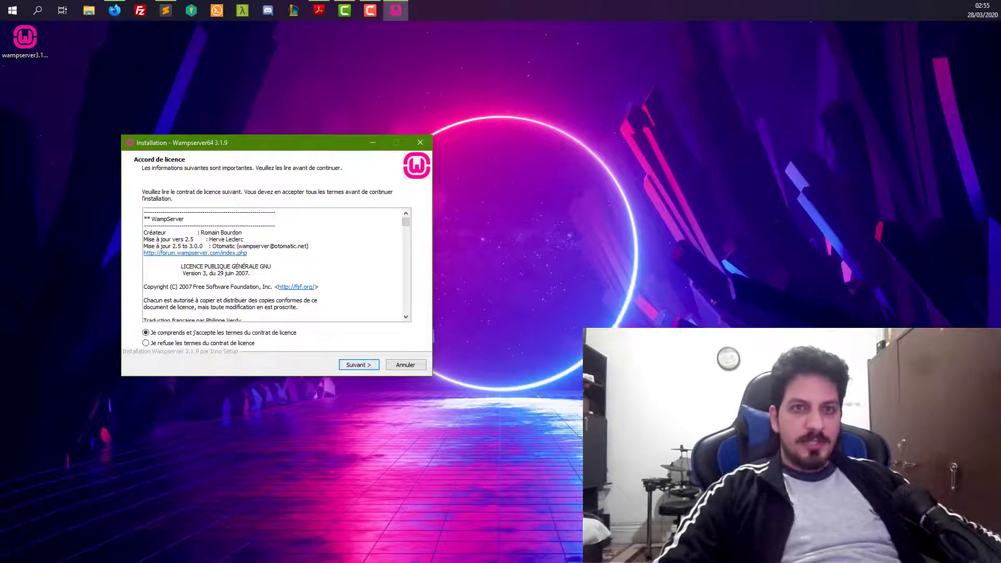
{"action": "key", "text": "Return"}
{"action": "key", "text": "Return"}
{"action": "key", "text": "Return"}
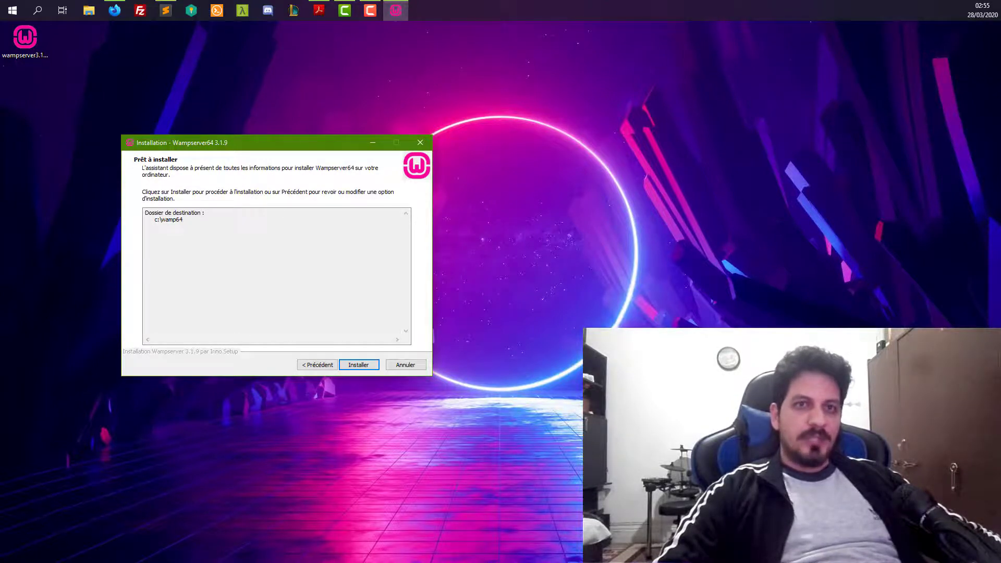
{"action": "left_click", "coordinate": [406, 365]}
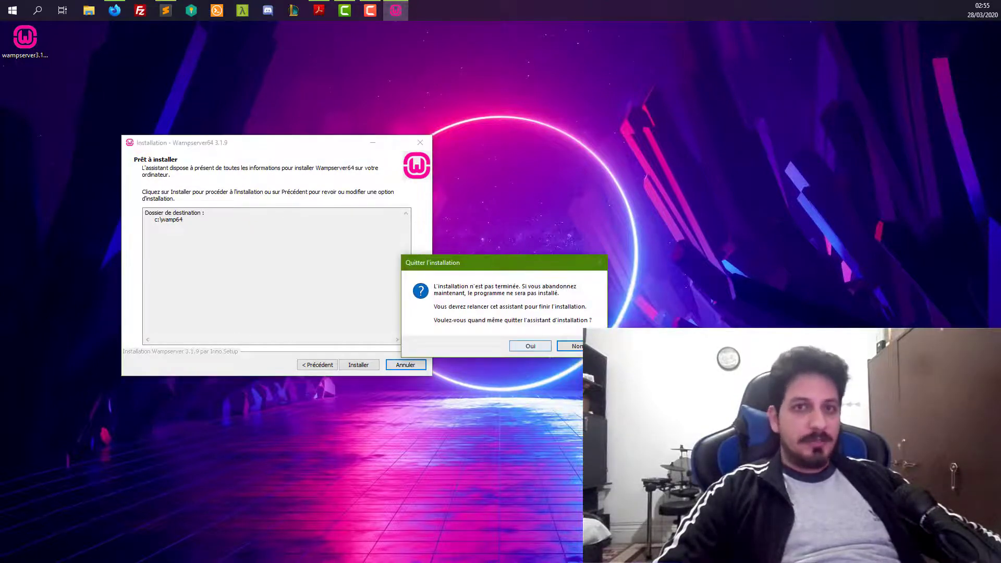
{"action": "left_click", "coordinate": [530, 345]}
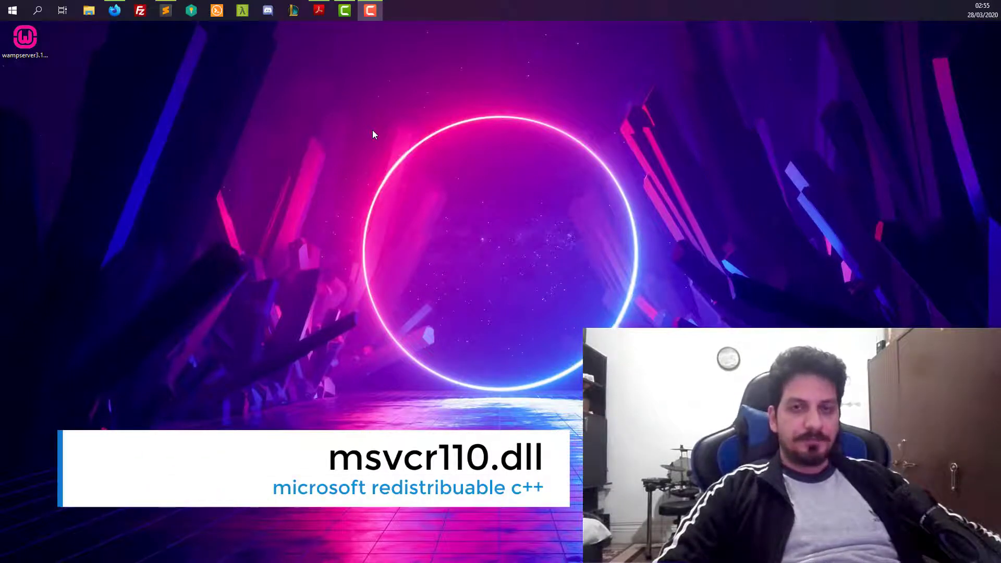
Step: Switch to Firefox, search the web for "microsoft redistribuable c++" in a new tab, and close that tab
{"action": "left_click", "coordinate": [122, 11]}
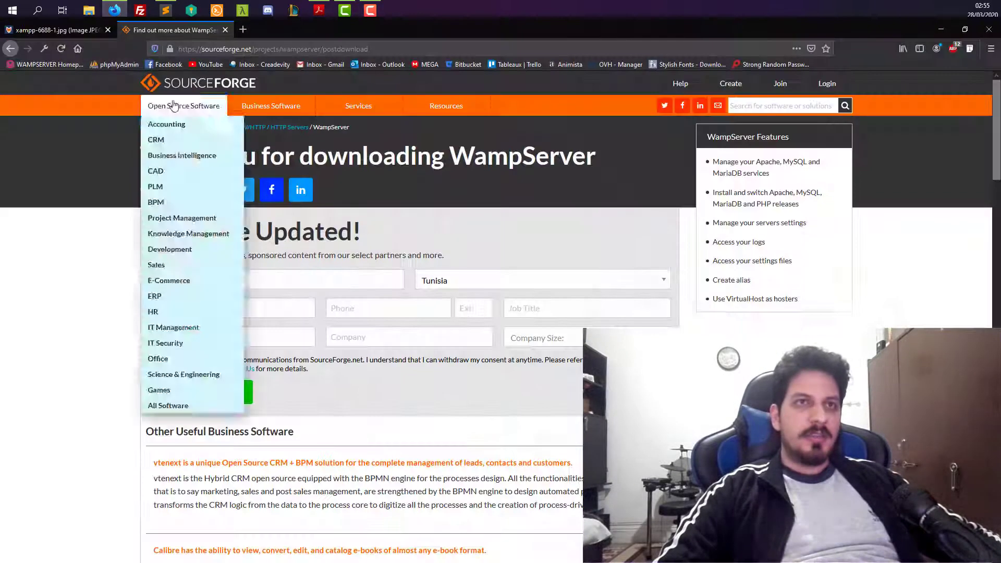
{"action": "left_click", "coordinate": [241, 32]}
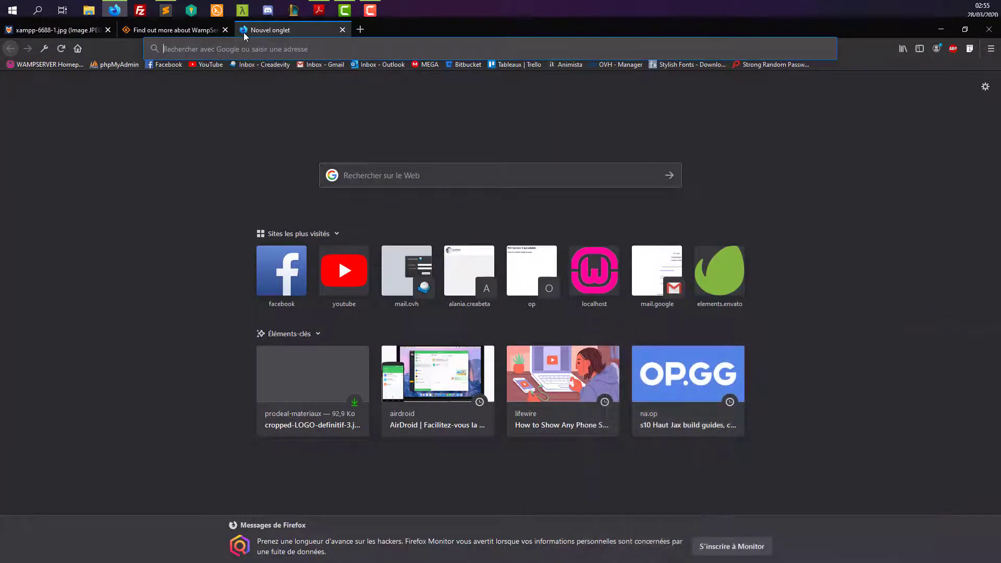
{"action": "type", "text": "micr"}
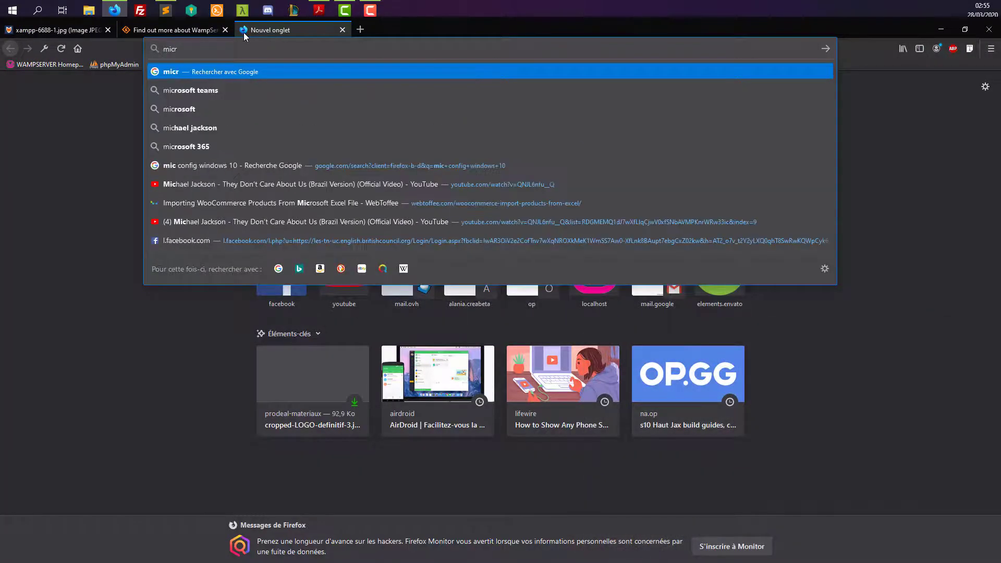
{"action": "type", "text": "osoft red"}
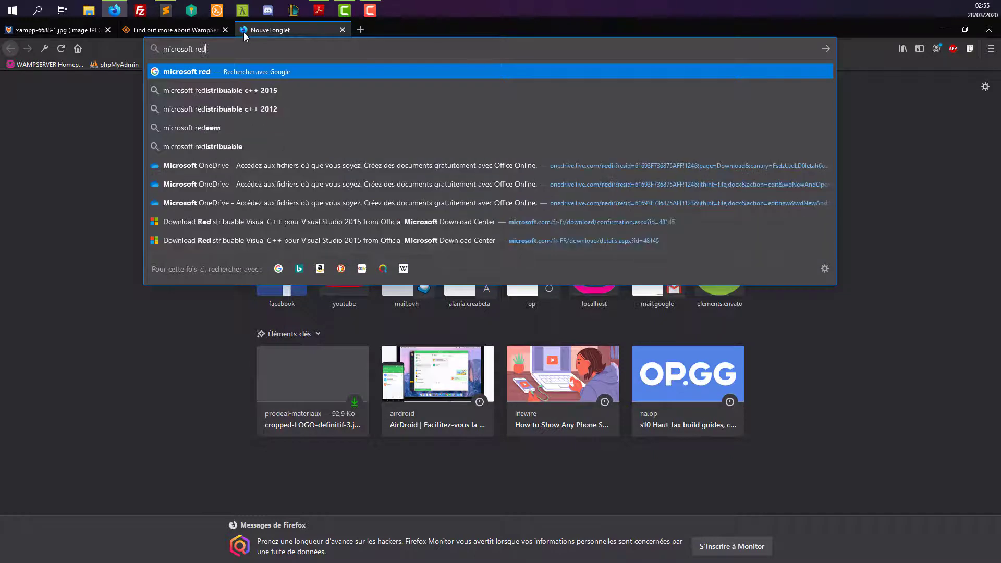
{"action": "type", "text": "istribuable"}
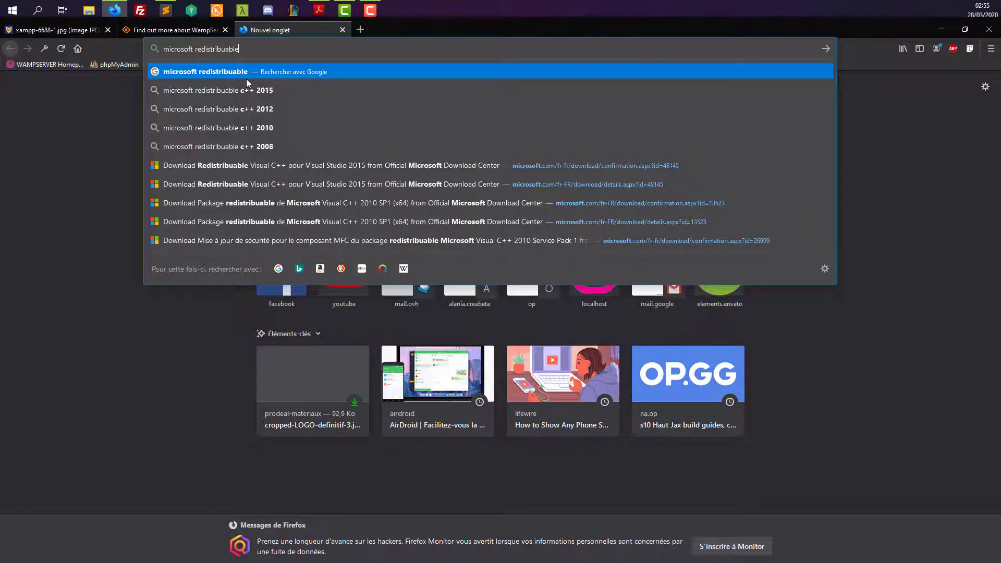
{"action": "type", "text": " c++"}
{"action": "key", "text": "Return"}
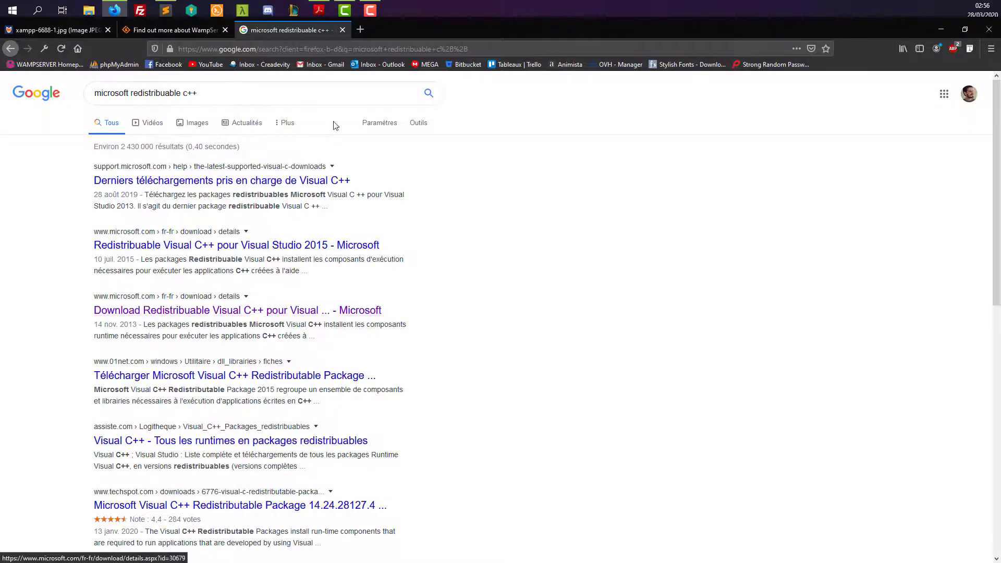
{"action": "key", "text": "ctrl+w"}
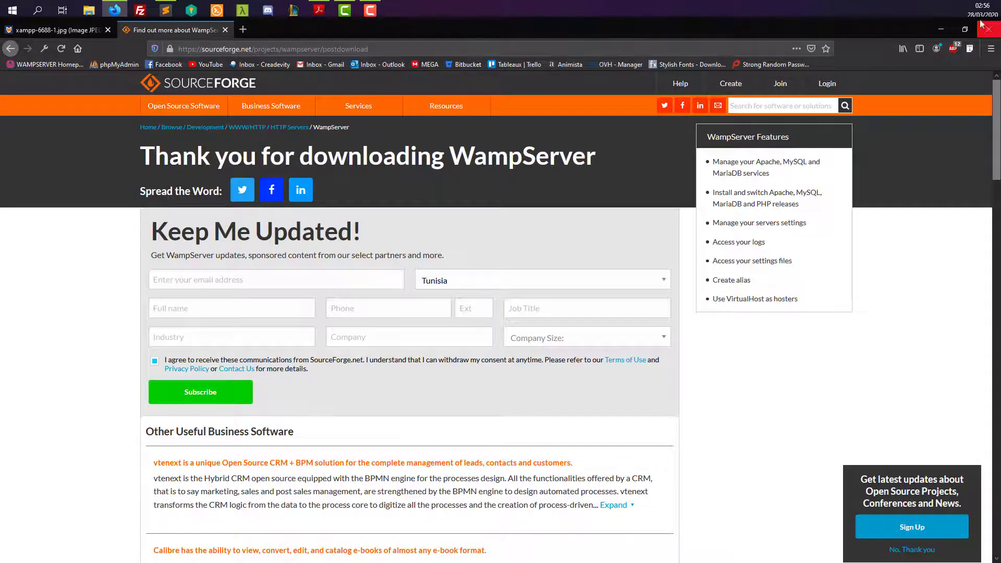
Step: Open the local WampServer homepage in a new tab, examine its project list, and compare it with the XAMPP Control Panel image
{"action": "key", "text": "alt+Left"}
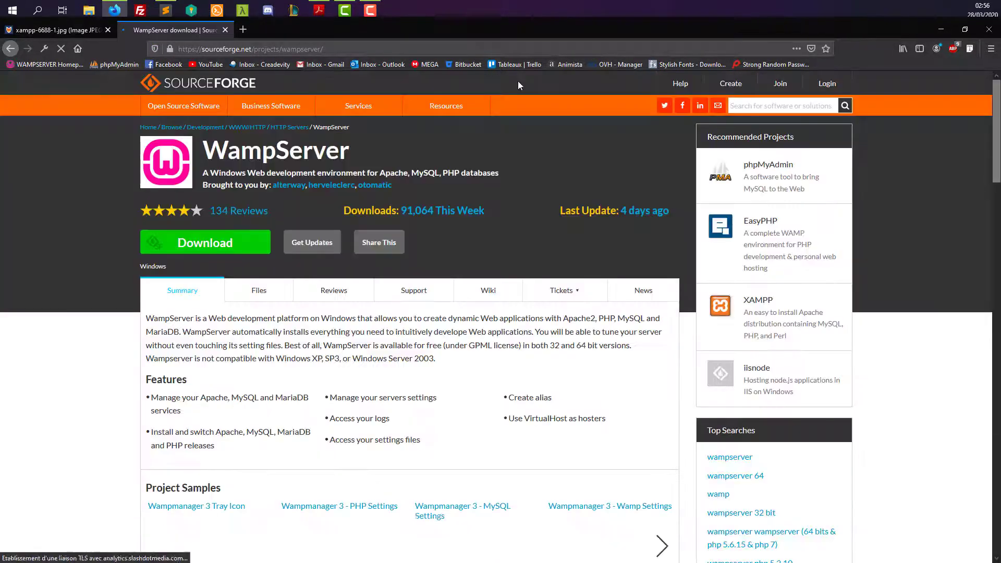
{"action": "middle_click", "coordinate": [70, 66]}
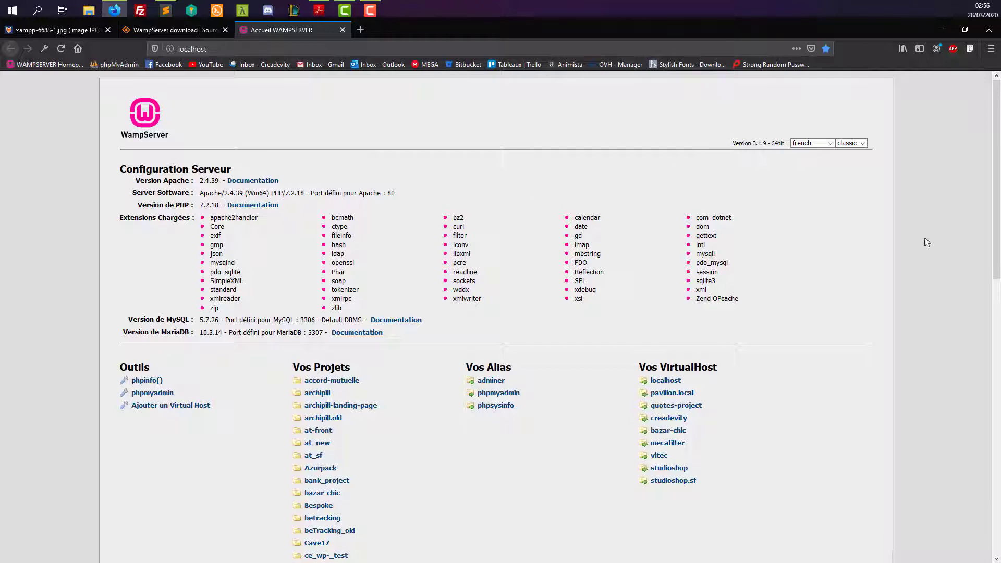
{"action": "scroll", "coordinate": [397, 271], "scroll_direction": "down", "scroll_amount": 2}
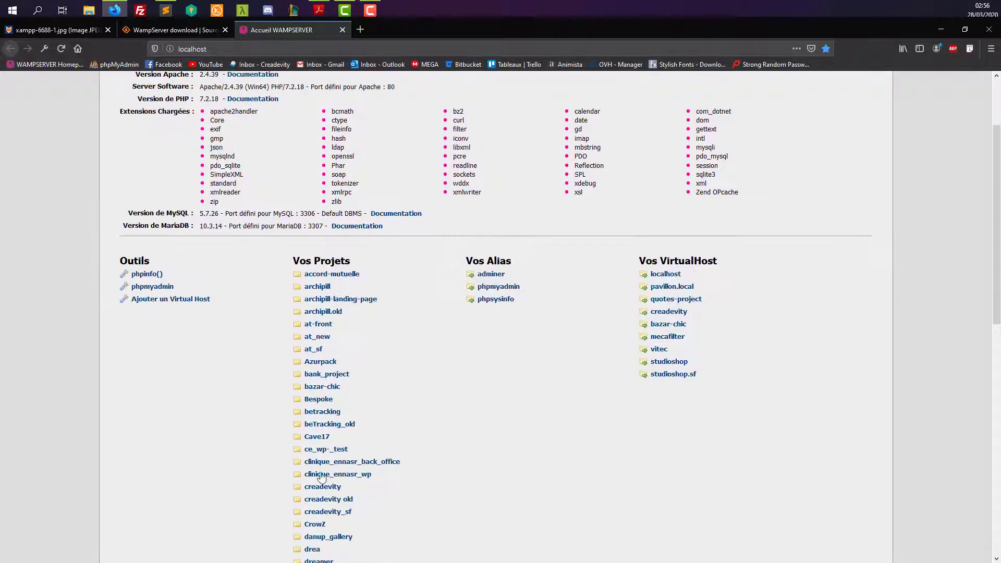
{"action": "scroll", "coordinate": [358, 447], "scroll_direction": "up", "scroll_amount": 2}
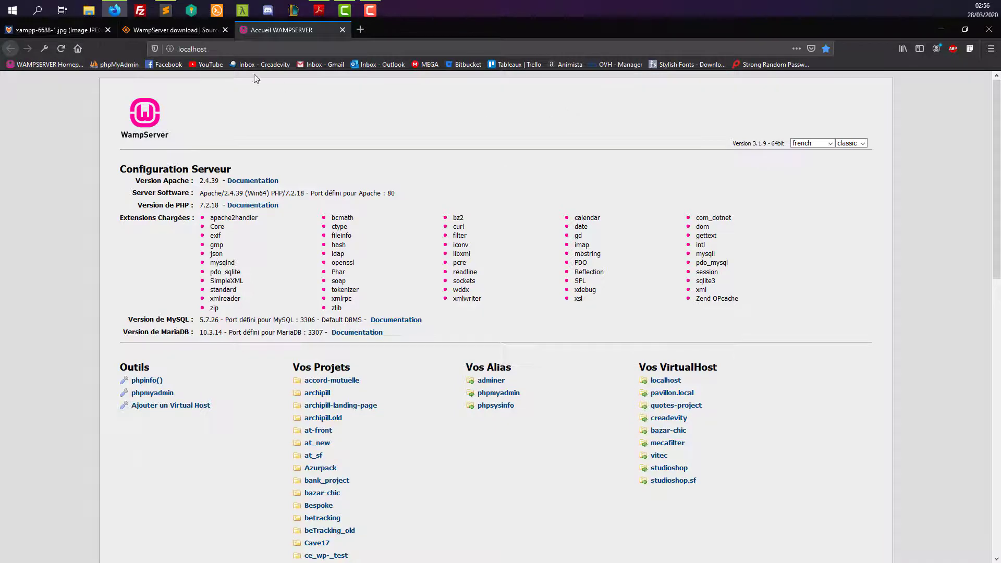
{"action": "left_click", "coordinate": [52, 30]}
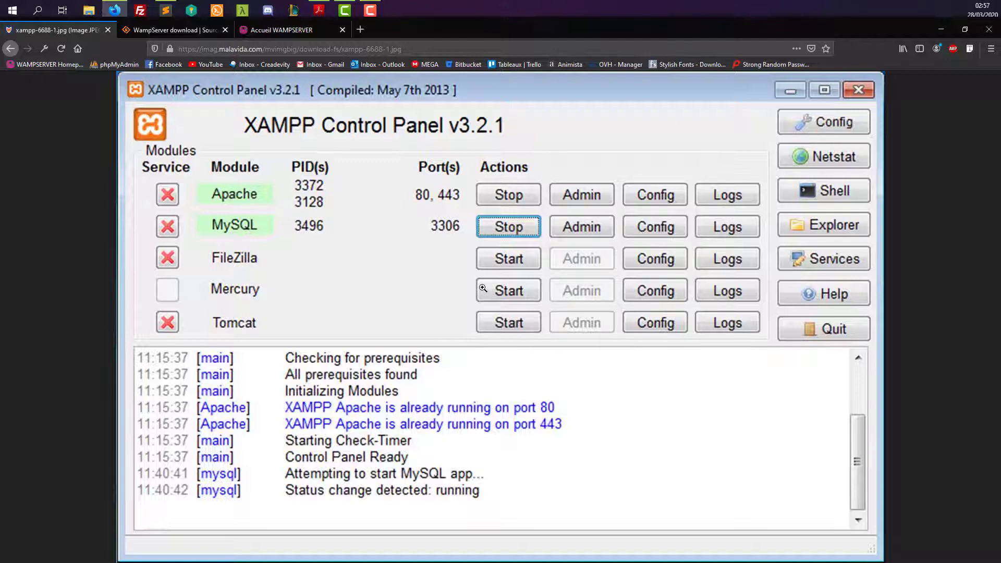
{"action": "left_click", "coordinate": [277, 33]}
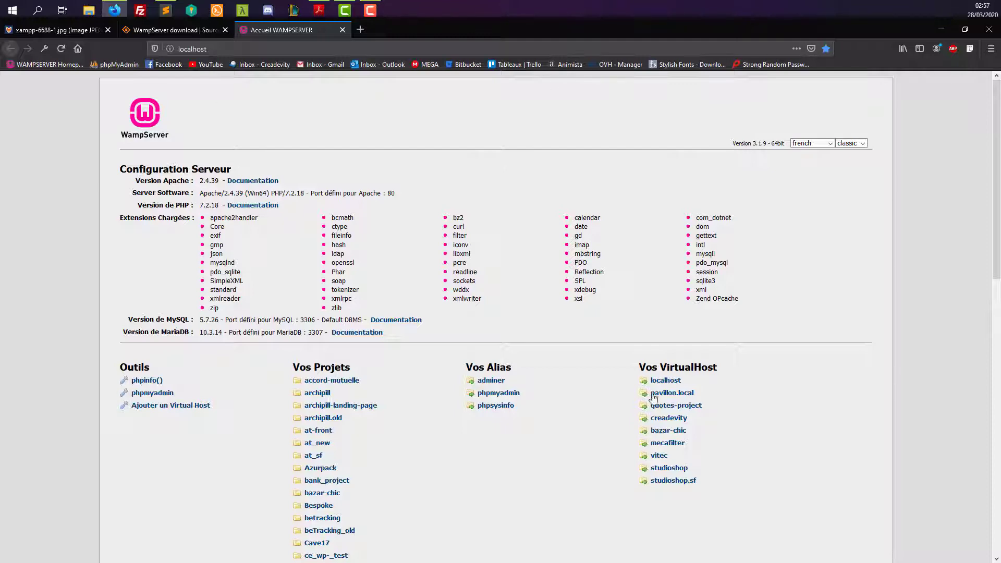
Step: Open the C:\wamp\www folder in File Explorer
{"action": "key", "text": "super+e"}
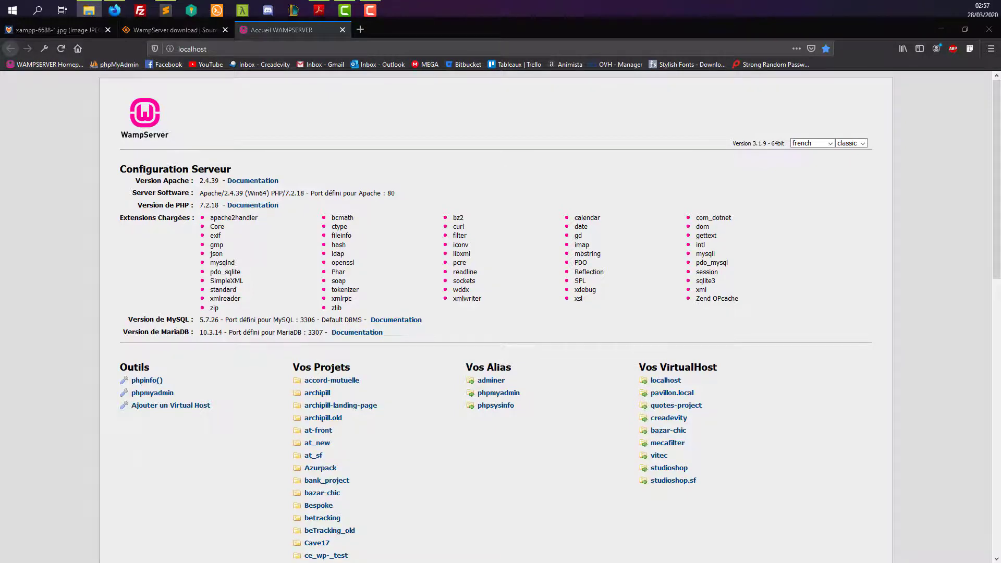
{"action": "scroll", "coordinate": [157, 381], "scroll_direction": "down", "scroll_amount": 1}
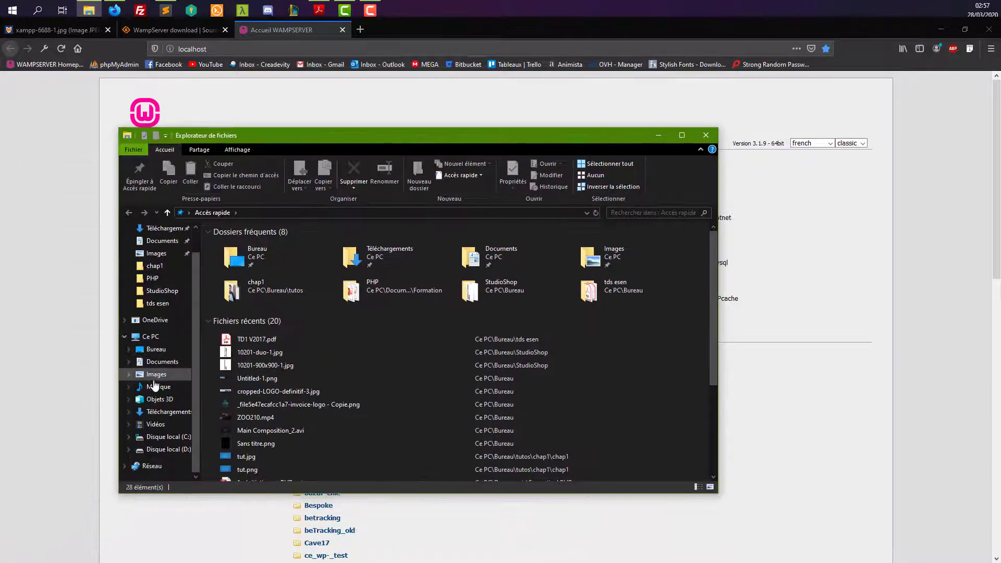
{"action": "left_click", "coordinate": [171, 437]}
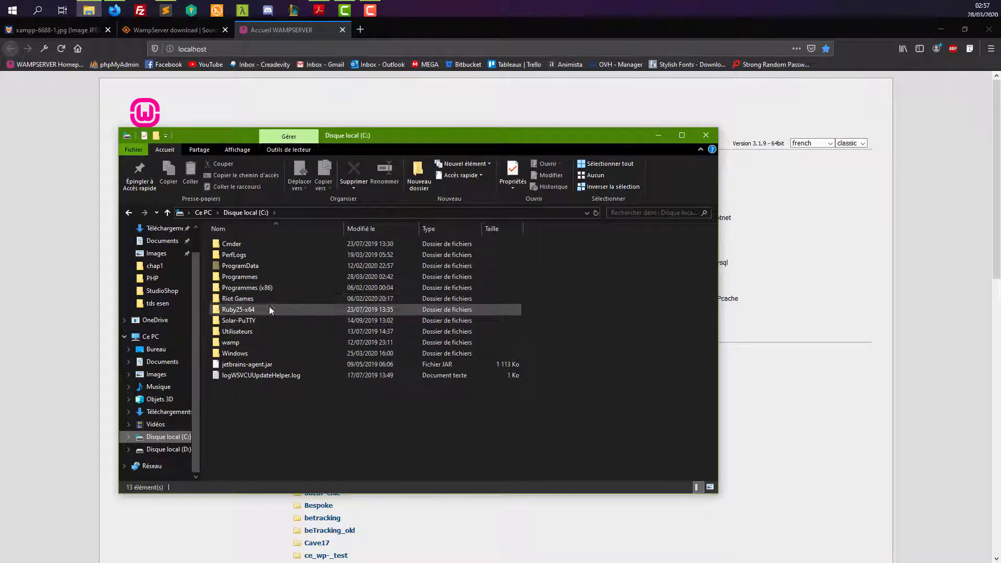
{"action": "double_click", "coordinate": [245, 343]}
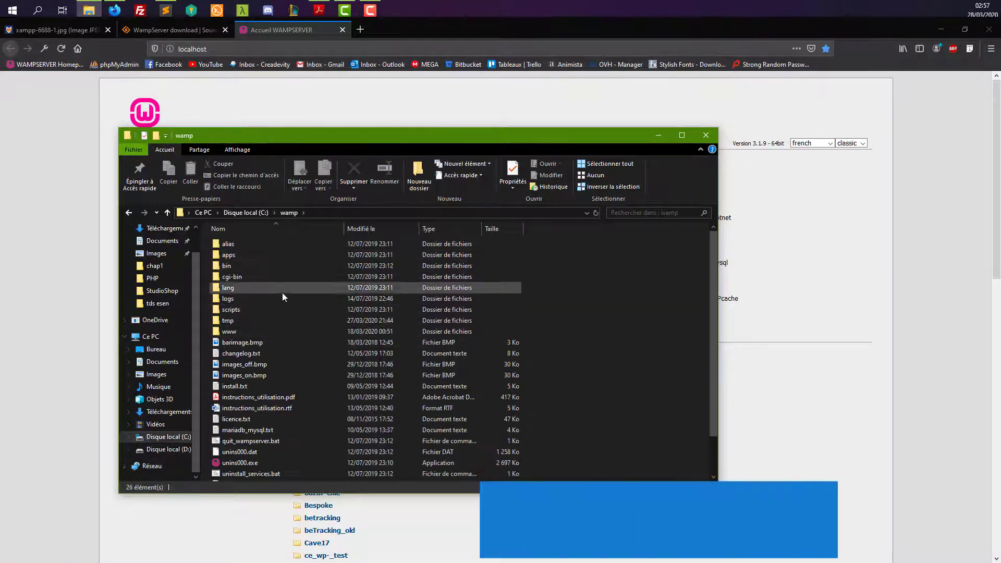
{"action": "double_click", "coordinate": [250, 333]}
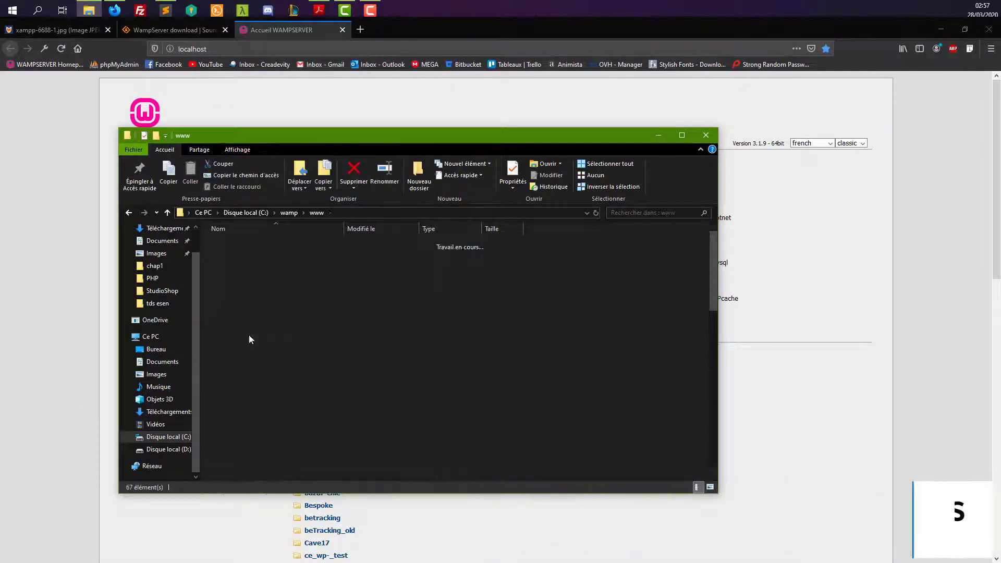
Step: Create a project folder named td1 inside www and open it
{"action": "right_click", "coordinate": [571, 277]}
{"action": "left_click", "coordinate": [561, 254]}
{"action": "left_click", "coordinate": [419, 175]}
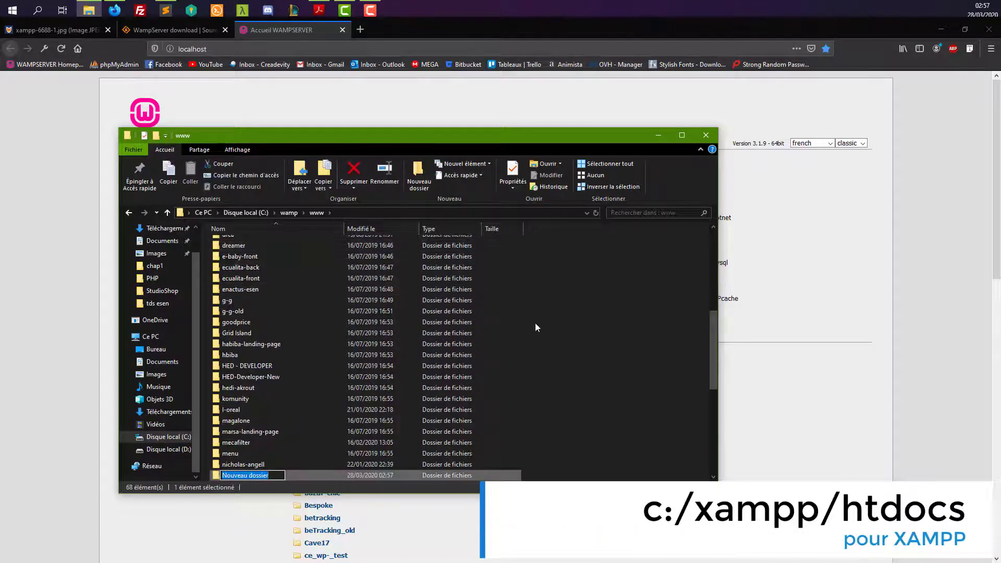
{"action": "type", "text": "td1"}
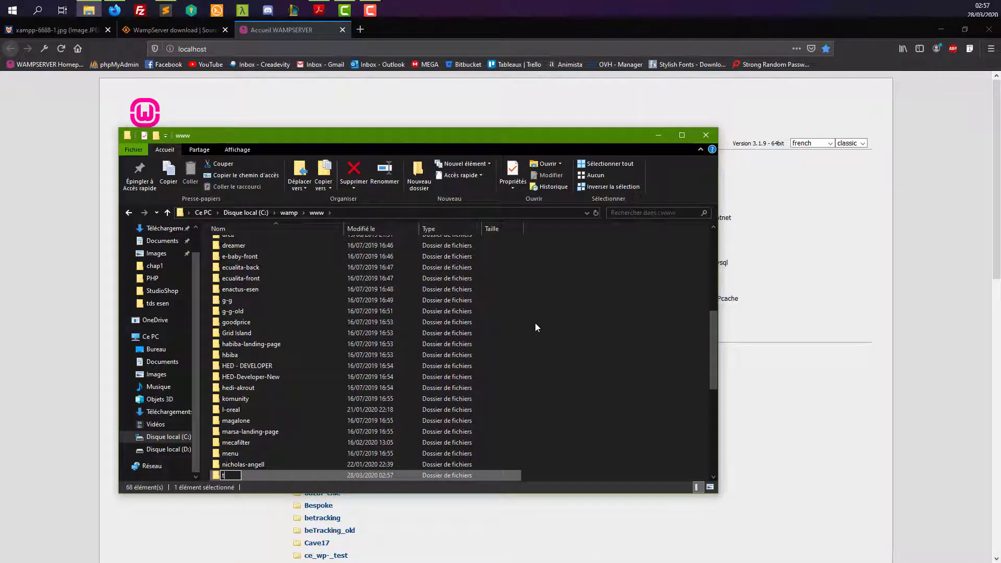
{"action": "key", "text": "Return"}
{"action": "key", "text": "Return"}
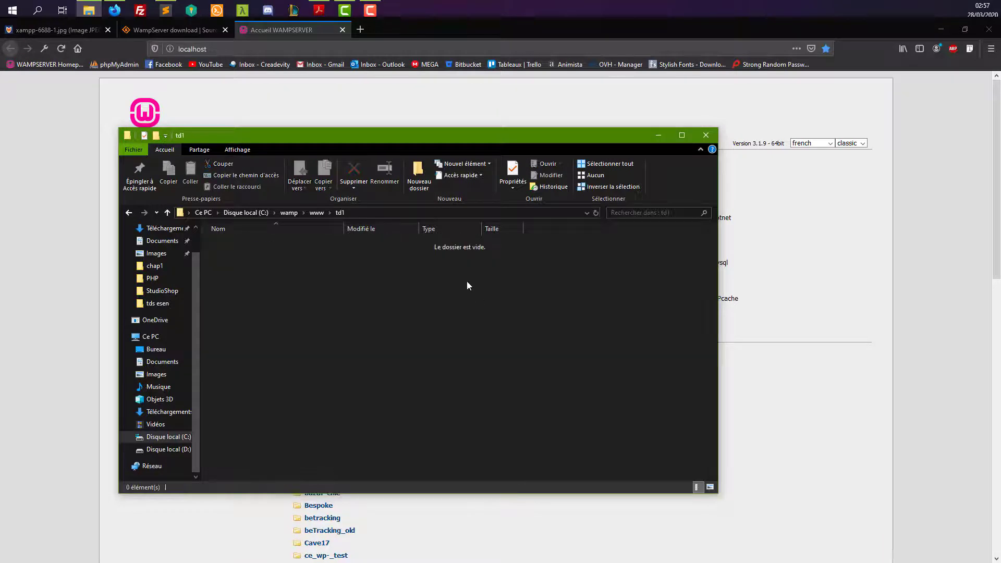
Step: Create four subfolders named html, css, js and images inside td1
{"action": "left_click", "coordinate": [412, 175]}
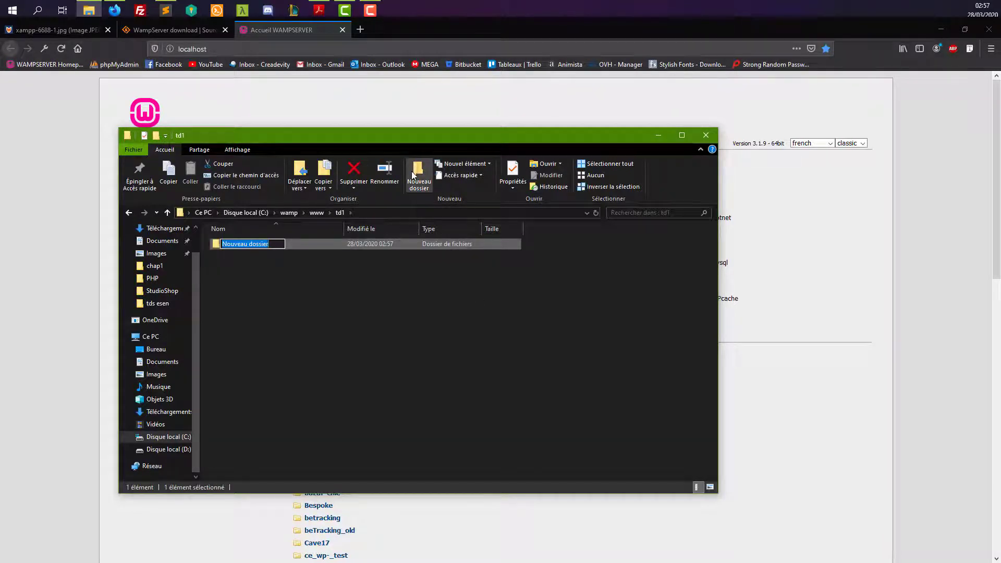
{"action": "type", "text": "html"}
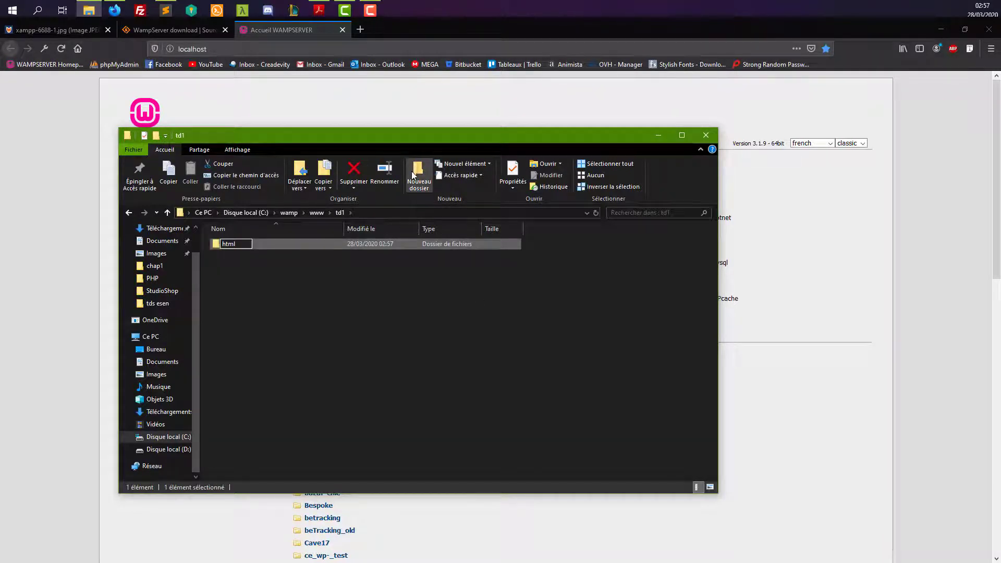
{"action": "key", "text": "Return"}
{"action": "left_click", "coordinate": [413, 174]}
{"action": "type", "text": "css"}
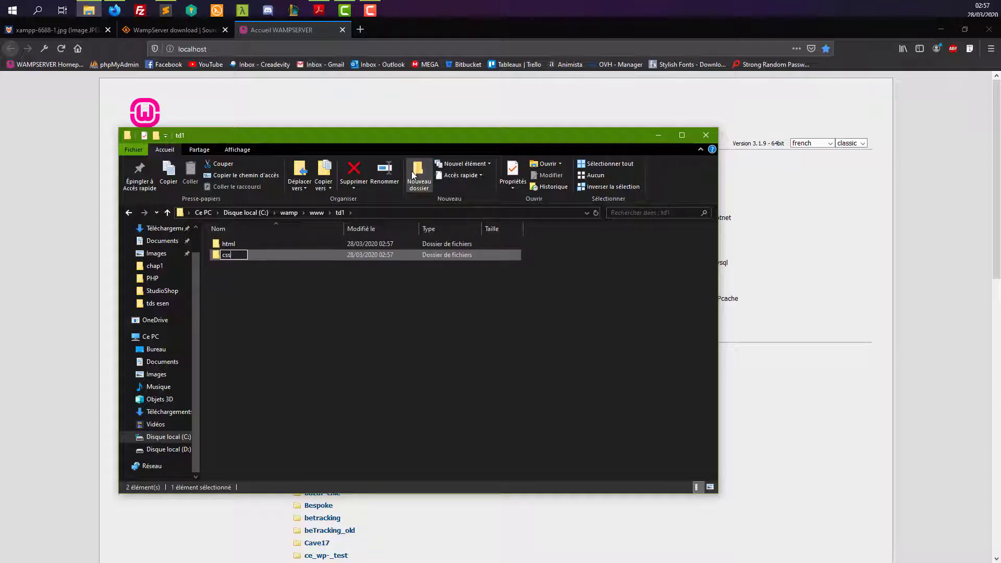
{"action": "key", "text": "Return"}
{"action": "left_click", "coordinate": [413, 174]}
{"action": "type", "text": "js"}
{"action": "key", "text": "Return"}
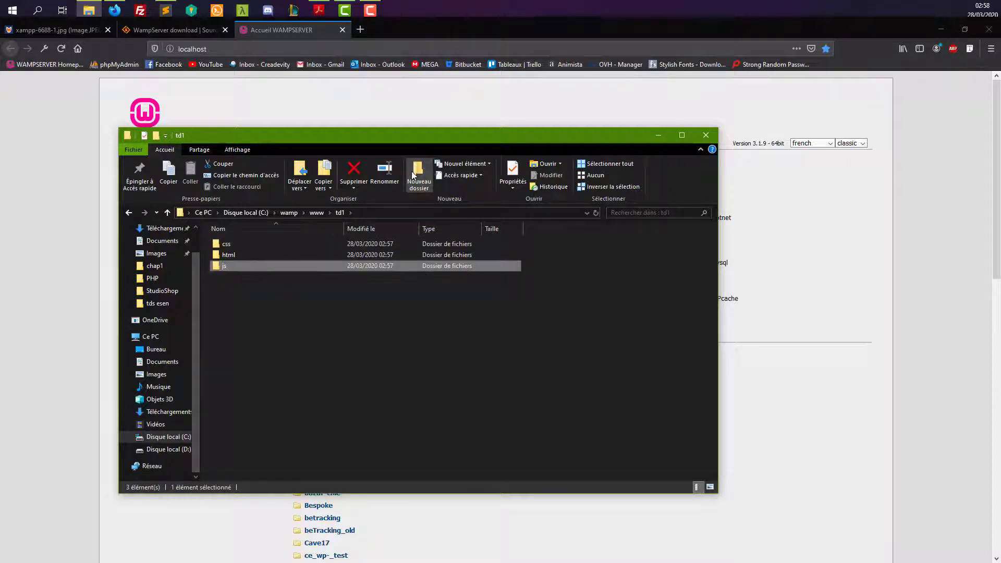
{"action": "left_click", "coordinate": [413, 174]}
{"action": "type", "text": "images"}
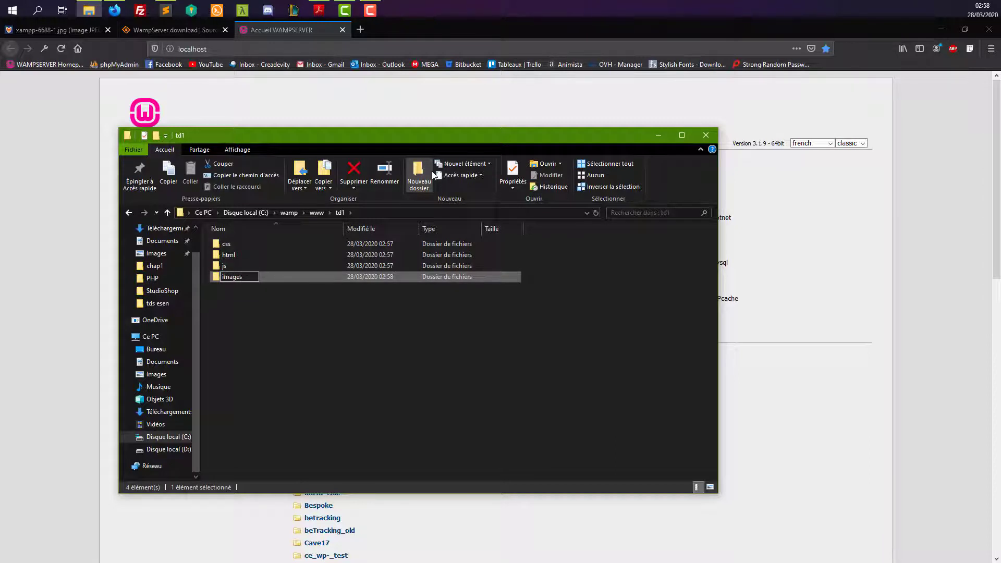
{"action": "key", "text": "Return"}
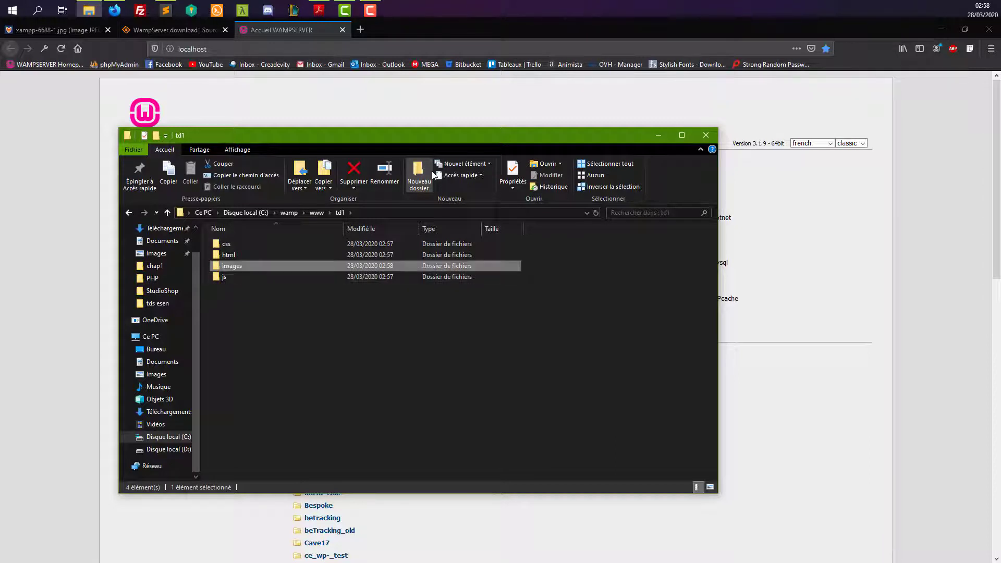
Step: Create another subfolder named php inside the td1 project folder
{"action": "left_click", "coordinate": [435, 176]}
{"action": "left_click", "coordinate": [419, 176]}
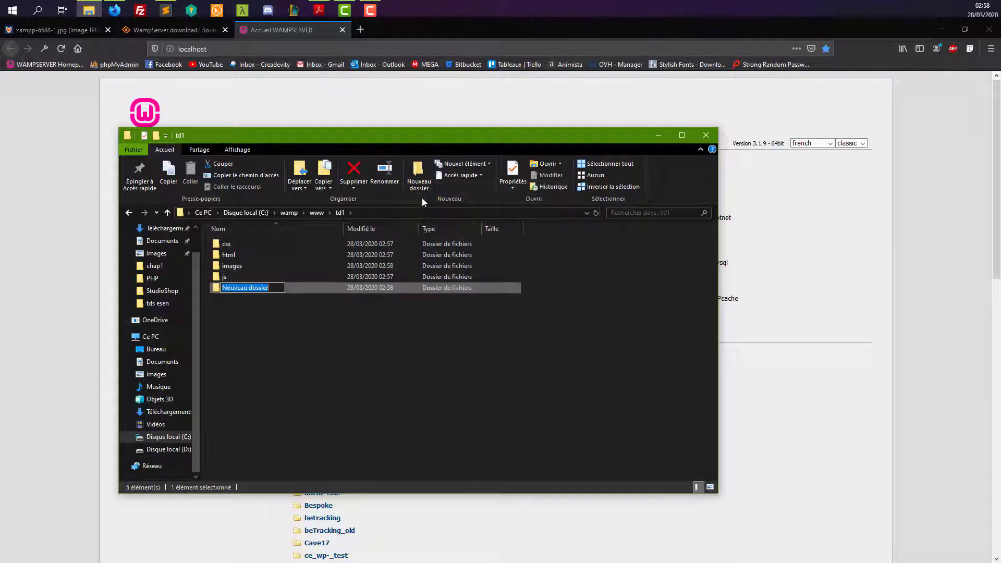
{"action": "type", "text": "php"}
{"action": "key", "text": "Return"}
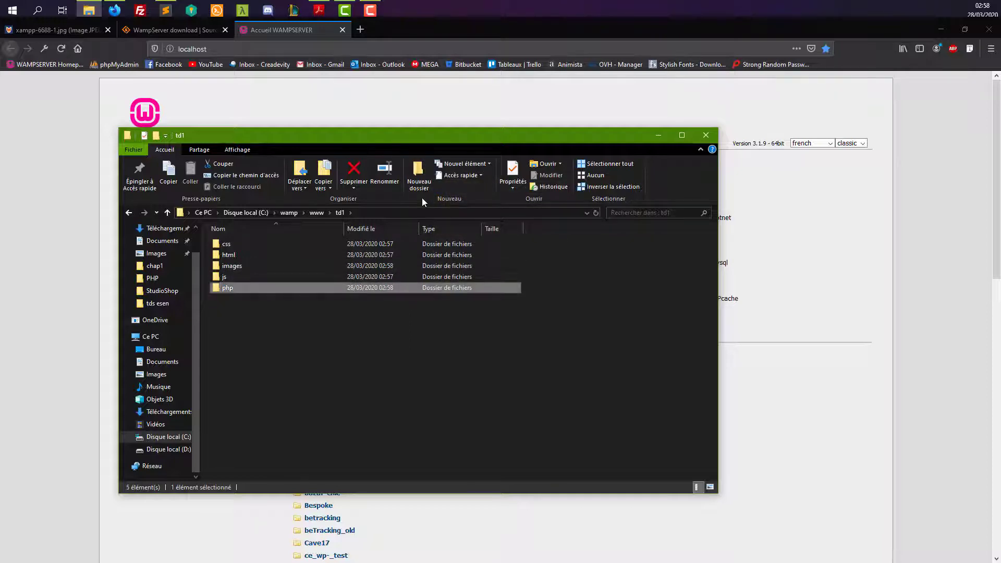
Step: Reload the WampServer homepage in the browser, find the td1 project in the project list, and open its directory index
{"action": "left_click", "coordinate": [805, 197]}
{"action": "right_click", "coordinate": [805, 196]}
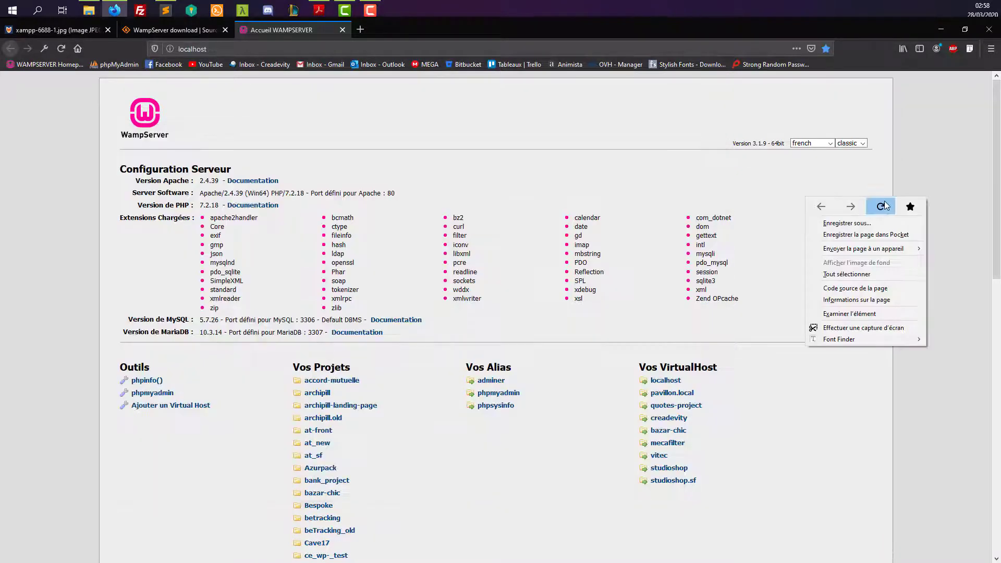
{"action": "left_click", "coordinate": [885, 206]}
{"action": "scroll", "coordinate": [372, 214], "scroll_direction": "down", "scroll_amount": 2}
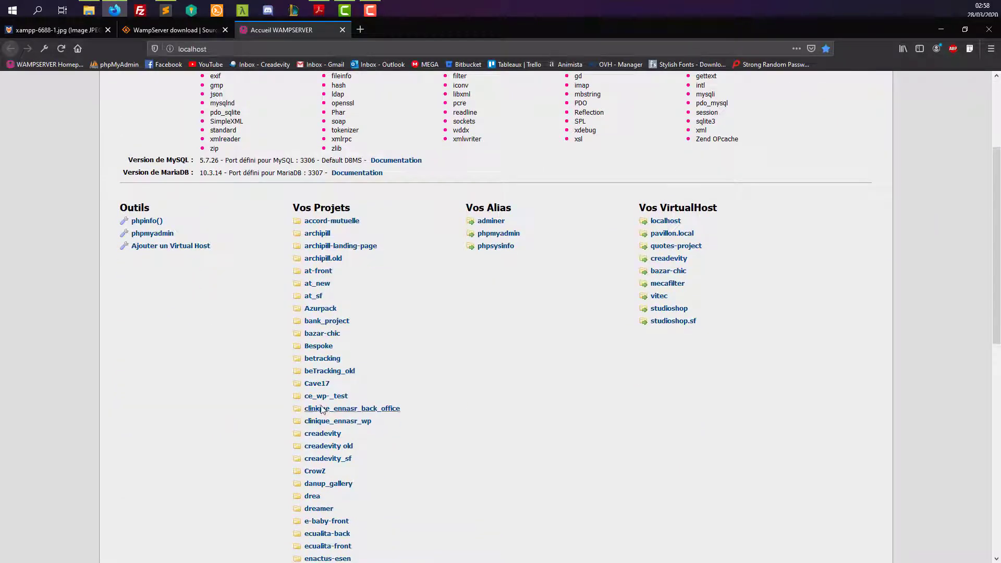
{"action": "scroll", "coordinate": [443, 403], "scroll_direction": "down", "scroll_amount": 1}
{"action": "scroll", "coordinate": [432, 399], "scroll_direction": "down", "scroll_amount": 9}
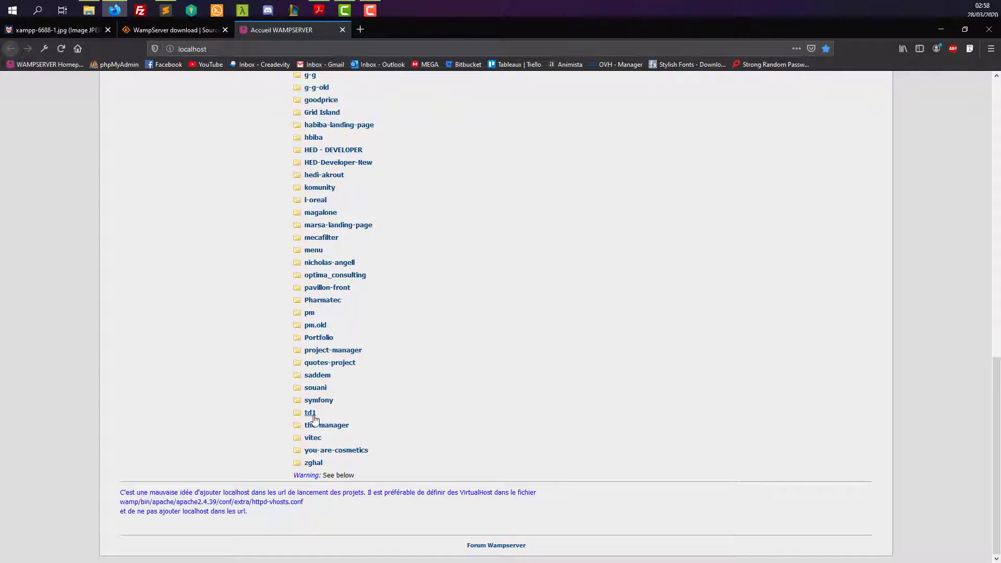
{"action": "left_click", "coordinate": [309, 414]}
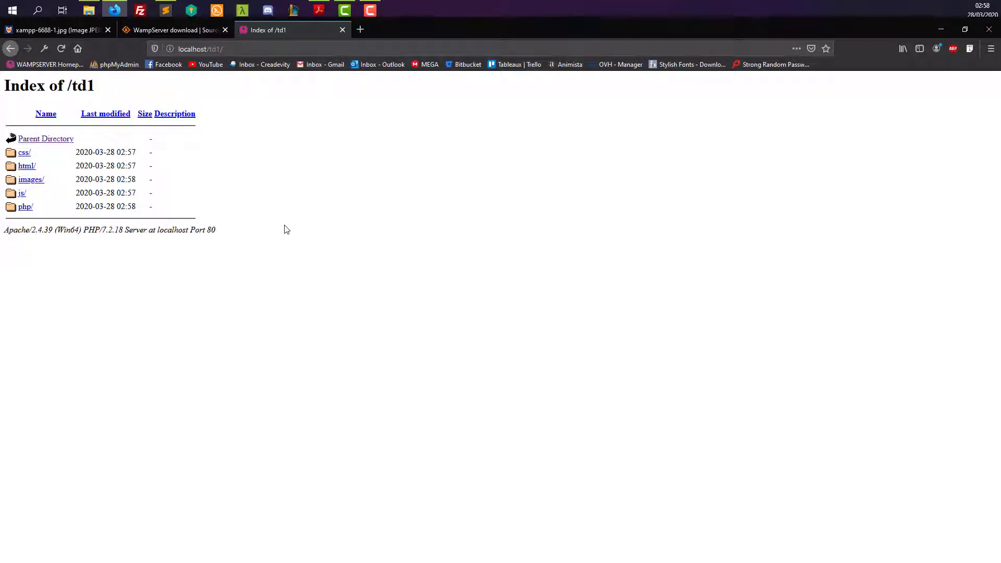
{"action": "key", "text": "alt+Left"}
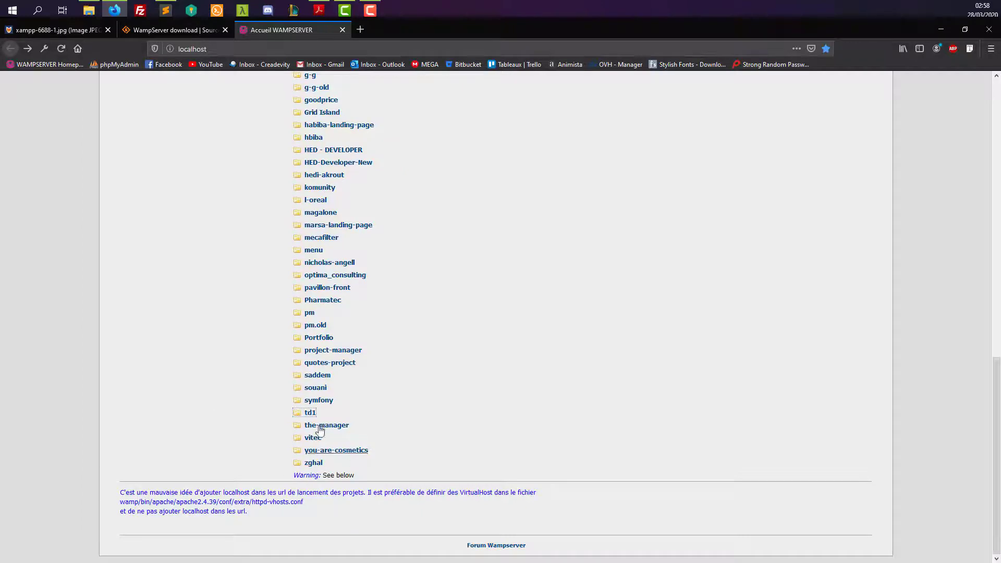
{"action": "left_click", "coordinate": [311, 413]}
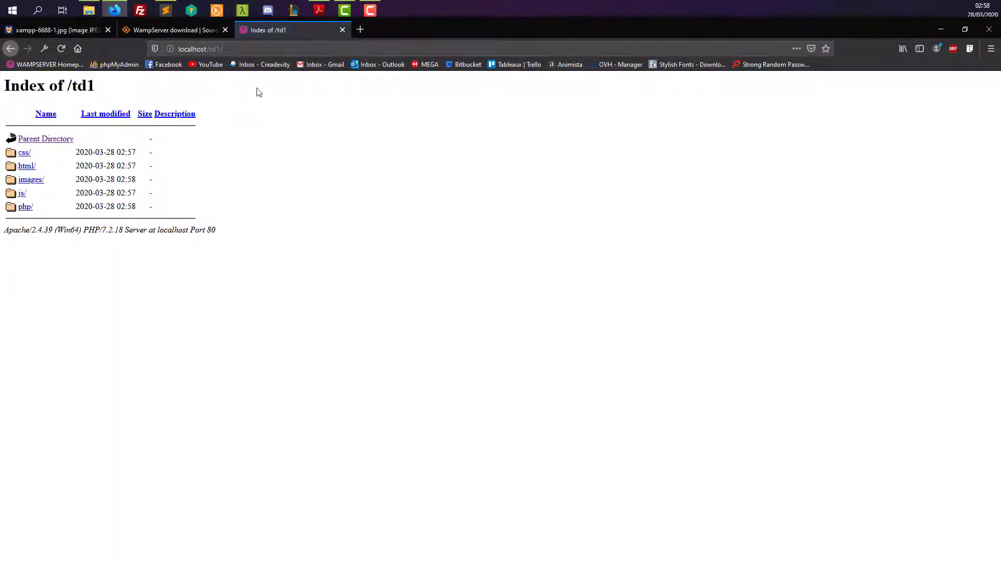
Step: Return to File Explorer and open index.php from the C:\wamp\www folder in Sublime Text
{"action": "key", "text": "alt+Tab"}
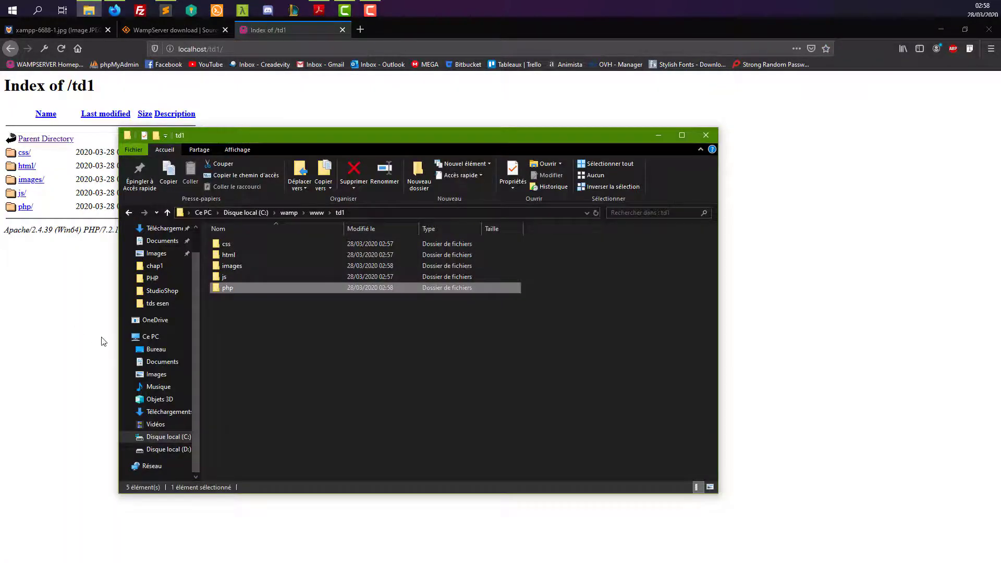
{"action": "key", "text": "alt+Left"}
{"action": "key", "text": "alt+Left"}
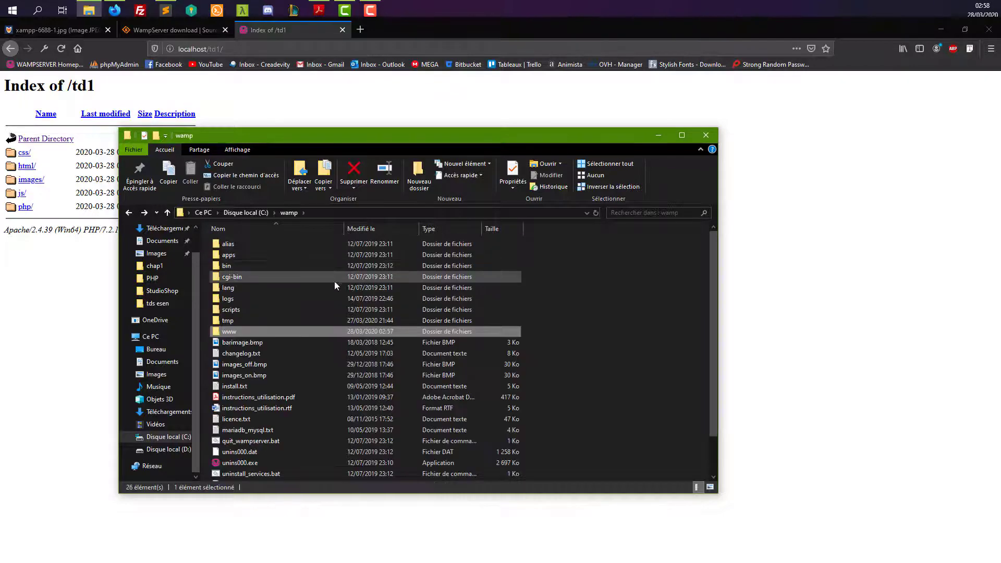
{"action": "scroll", "coordinate": [339, 362], "scroll_direction": "down", "scroll_amount": 10}
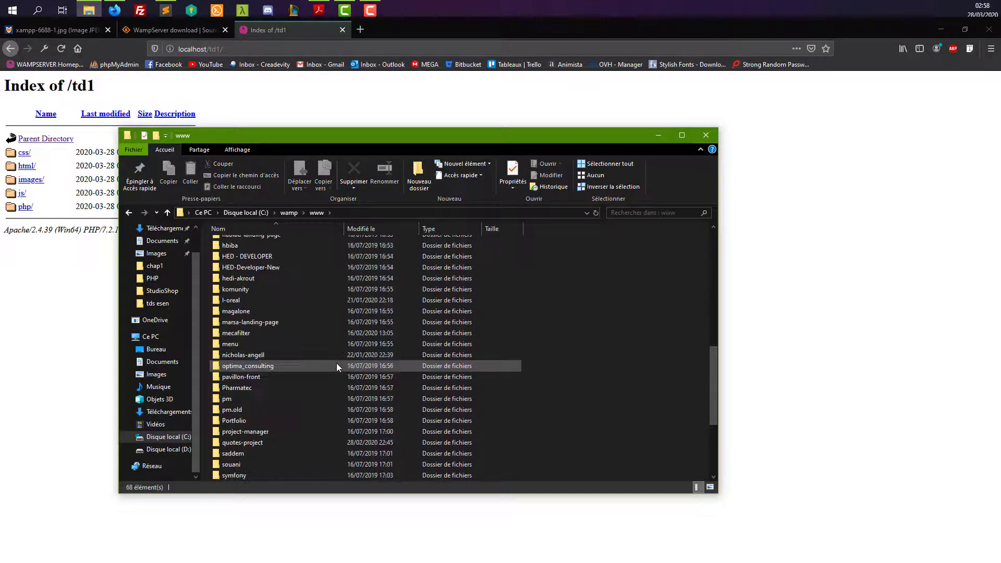
{"action": "right_click", "coordinate": [237, 442]}
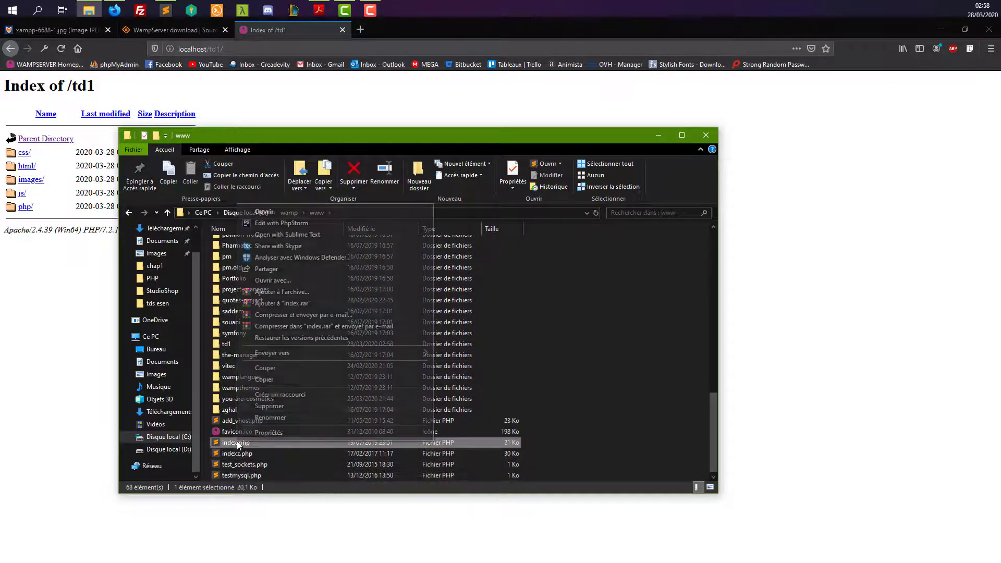
{"action": "left_click", "coordinate": [272, 281]}
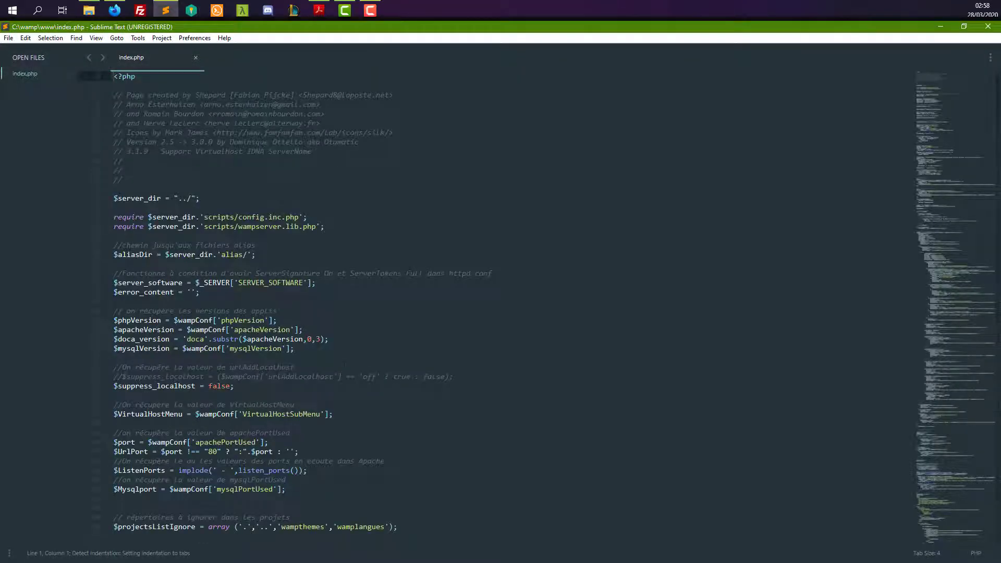
Step: Search index.php for suppress_lo and place the cursor on the $suppress_localhost = false line
{"action": "left_click", "coordinate": [374, 313]}
{"action": "key", "text": "ctrl+f"}
{"action": "type", "text": "s"}
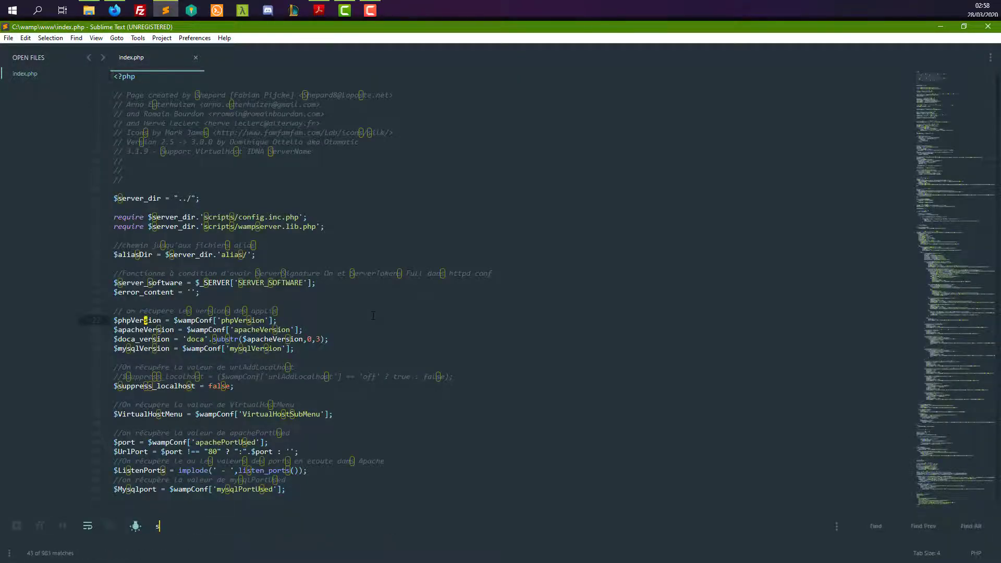
{"action": "type", "text": "upress"}
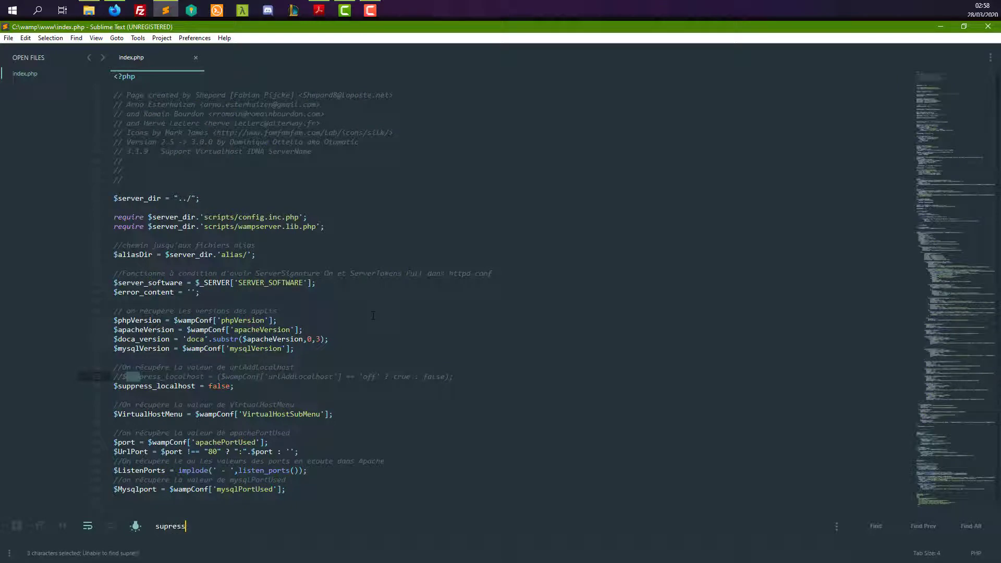
{"action": "key", "text": "BackSpace"}
{"action": "key", "text": "BackSpace"}
{"action": "key", "text": "BackSpace"}
{"action": "key", "text": "BackSpace"}
{"action": "type", "text": "press"}
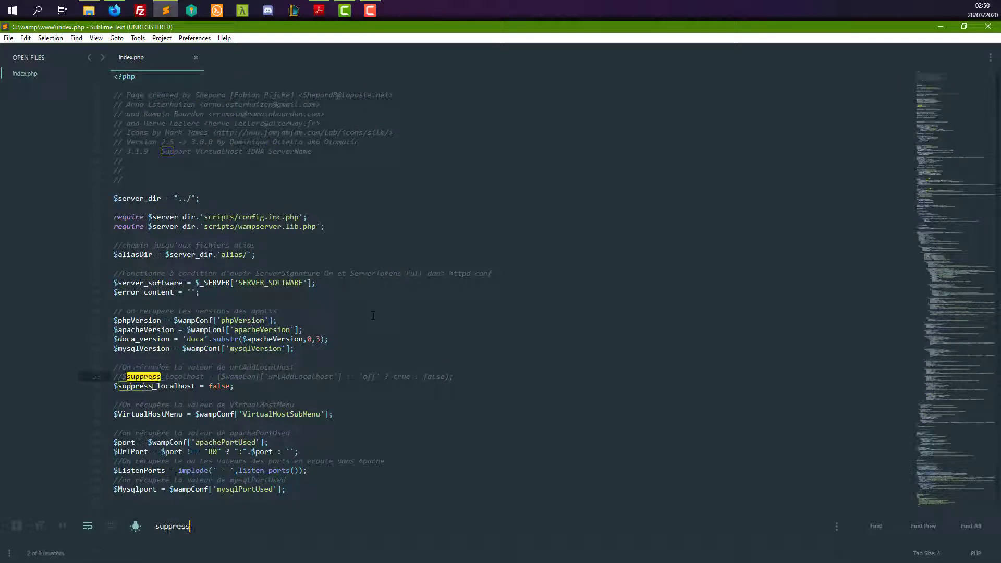
{"action": "type", "text": "_lo"}
{"action": "key", "text": "Escape"}
{"action": "scroll", "coordinate": [373, 316], "scroll_direction": "down", "scroll_amount": 2}
{"action": "left_click", "coordinate": [203, 330]}
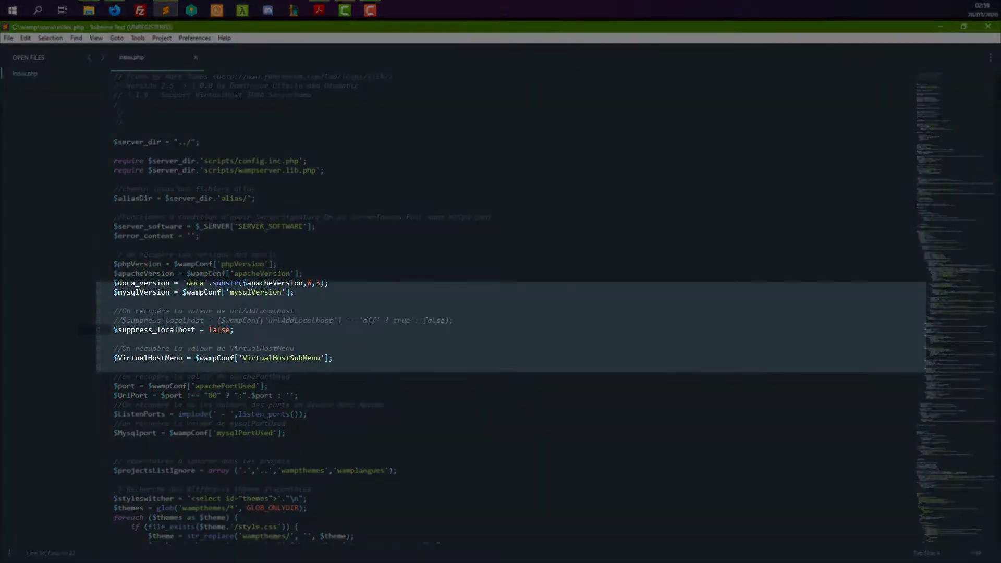
Step: Try uncommenting the $suppress_localhost line based on urlAddLocalhost, restore its comment marks, and save index.php
{"action": "left_click", "coordinate": [119, 323]}
{"action": "key", "text": "BackSpace"}
{"action": "key", "text": "Delete"}
{"action": "left_click_drag", "start_coordinate": [444, 320], "coordinate": [99, 319]}
{"action": "left_click", "coordinate": [99, 319]}
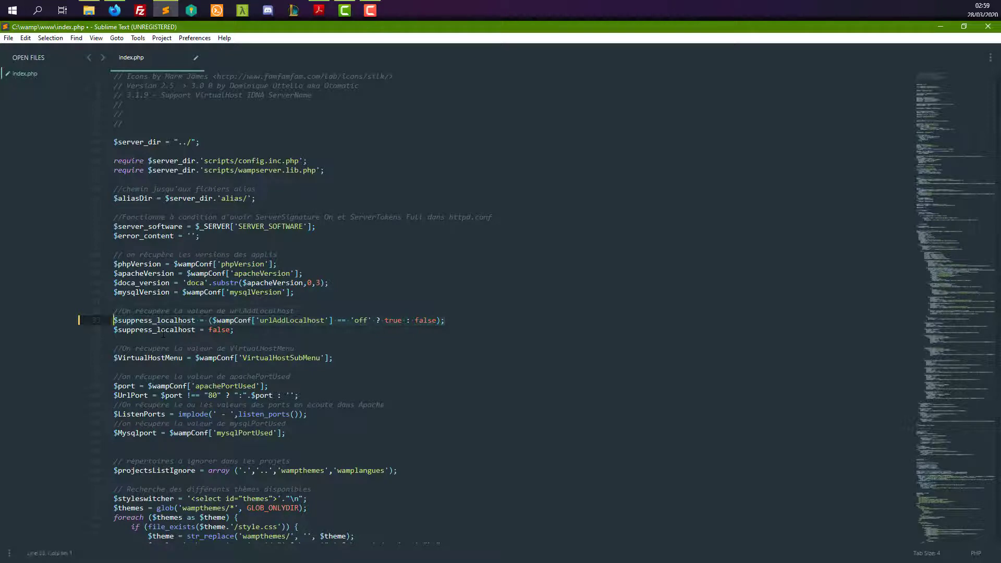
{"action": "key", "text": "ctrl+slash"}
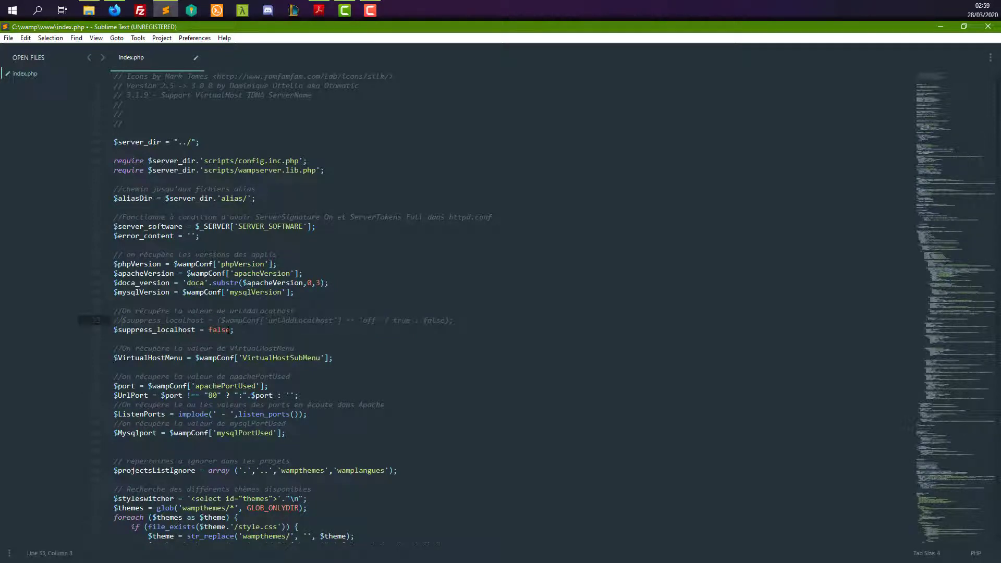
{"action": "left_click", "coordinate": [256, 329]}
{"action": "key", "text": "ctrl+z"}
{"action": "key", "text": "ctrl+y"}
{"action": "key", "text": "ctrl+s"}
{"action": "left_click", "coordinate": [941, 27]}
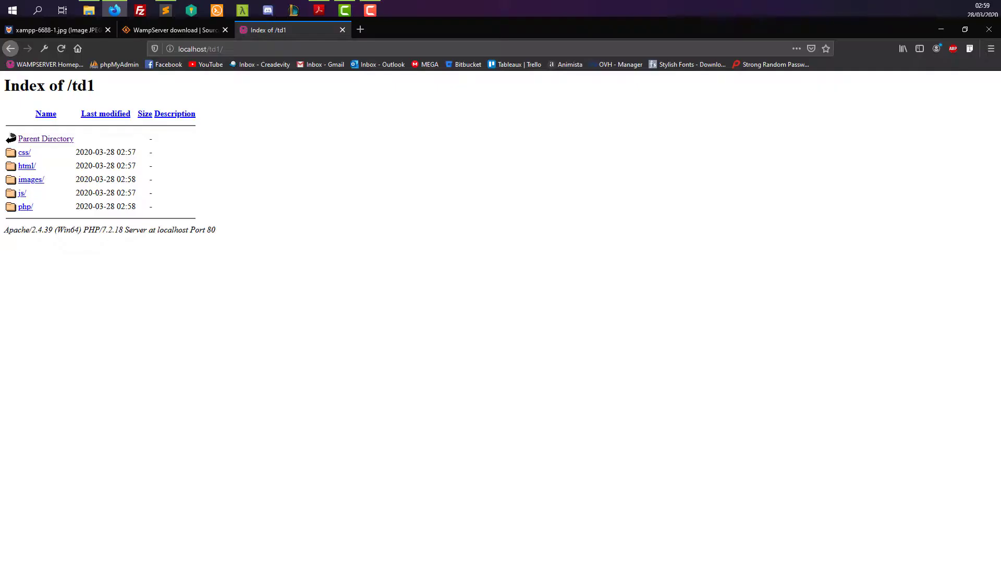
Step: Switch to File Explorer and create an empty file named phpinfo.php in the php subfolder of td1
{"action": "key", "text": "alt+Tab"}
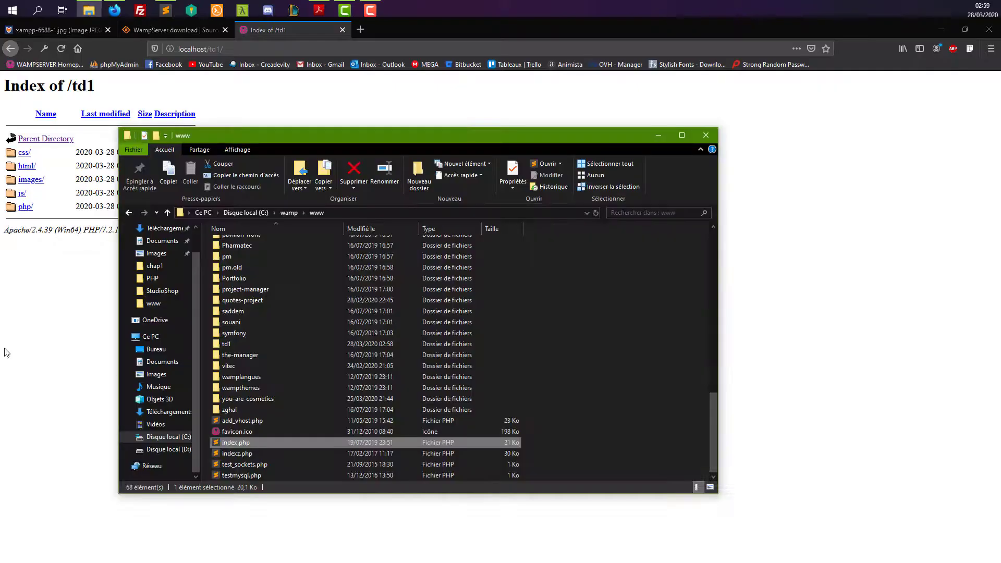
{"action": "double_click", "coordinate": [237, 346]}
{"action": "double_click", "coordinate": [238, 289]}
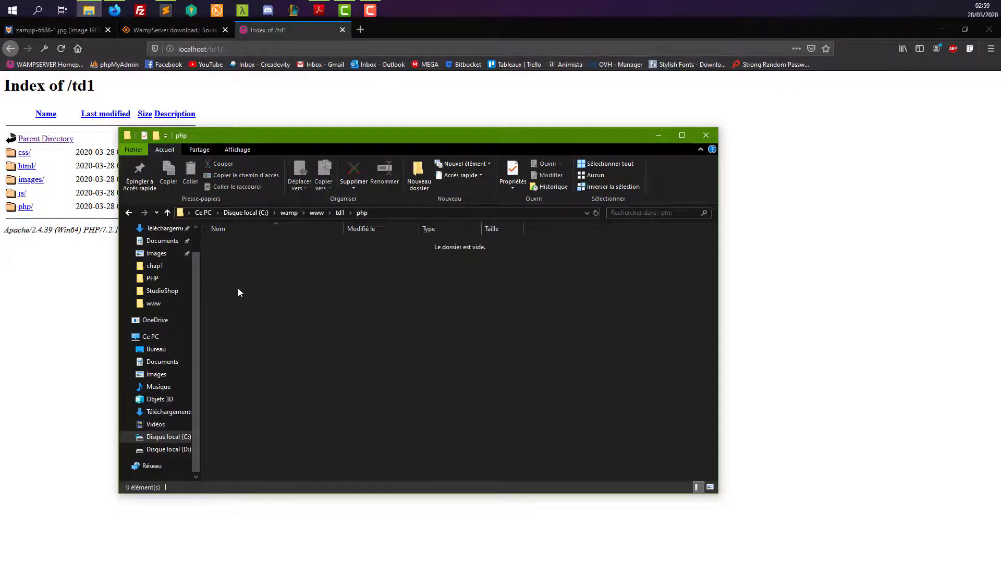
{"action": "right_click", "coordinate": [274, 274]}
{"action": "mouse_move", "coordinate": [403, 412]}
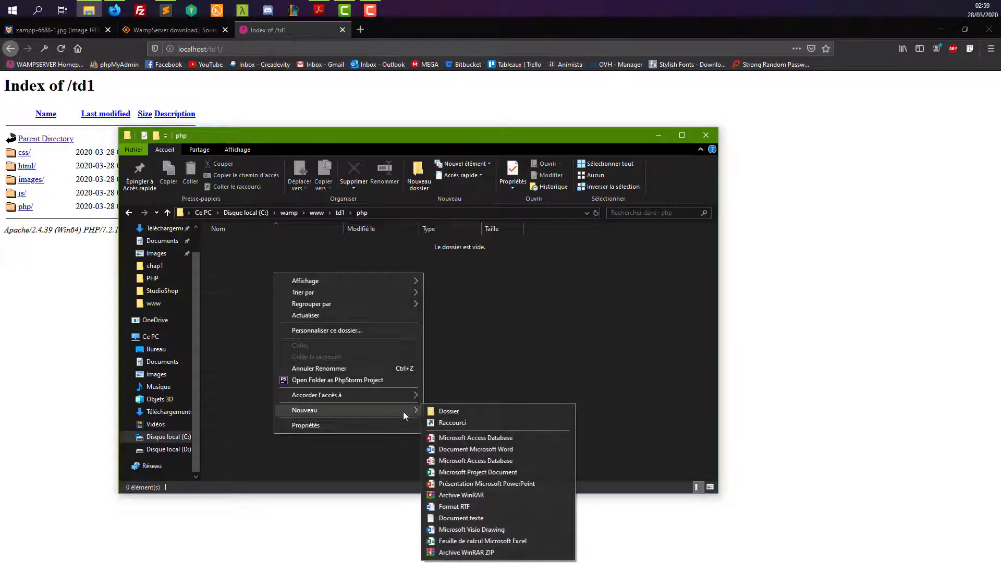
{"action": "left_click", "coordinate": [449, 518]}
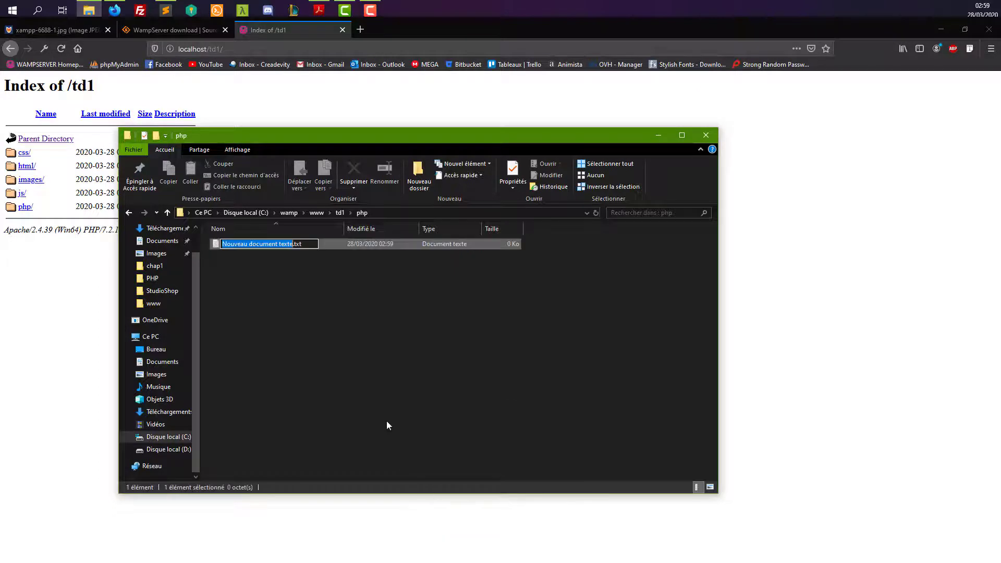
{"action": "key", "text": "ctrl+a"}
{"action": "type", "text": "phpi"}
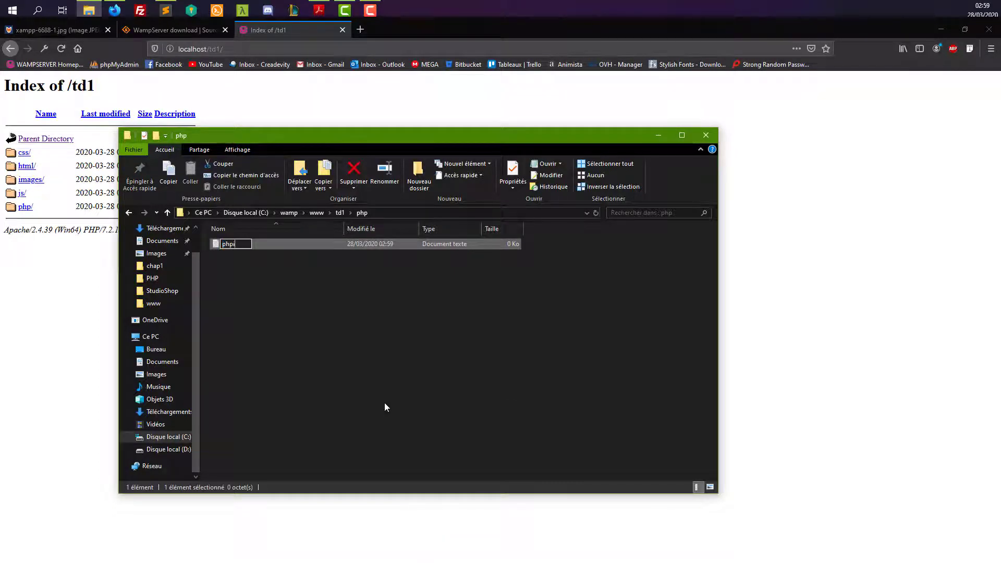
{"action": "type", "text": "nfo.php"}
{"action": "key", "text": "Return"}
{"action": "key", "text": "Return"}
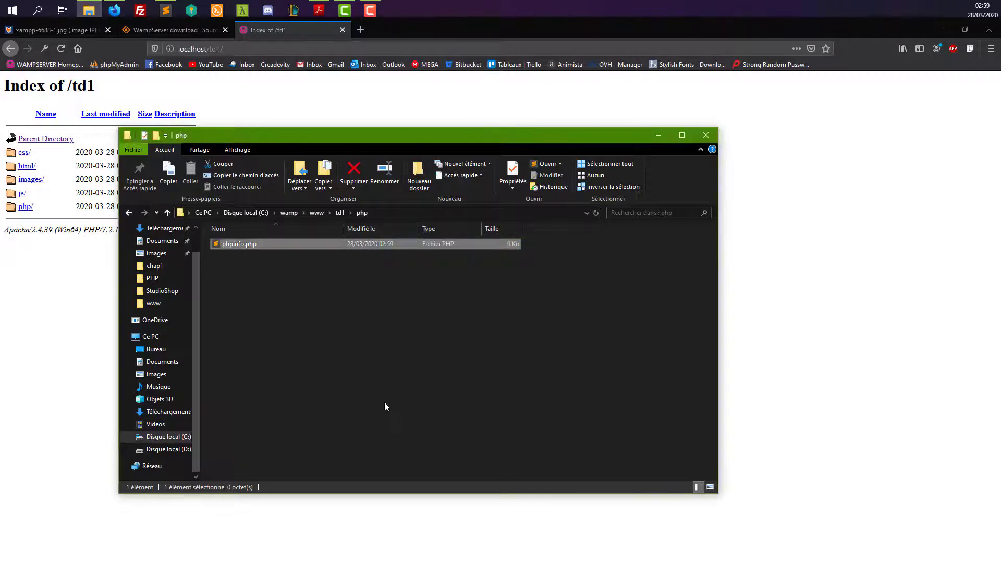
Step: Open phpinfo.php in Sublime Text and consult the Exercise 1 instructions in the TD1 PDF
{"action": "double_click", "coordinate": [242, 245]}
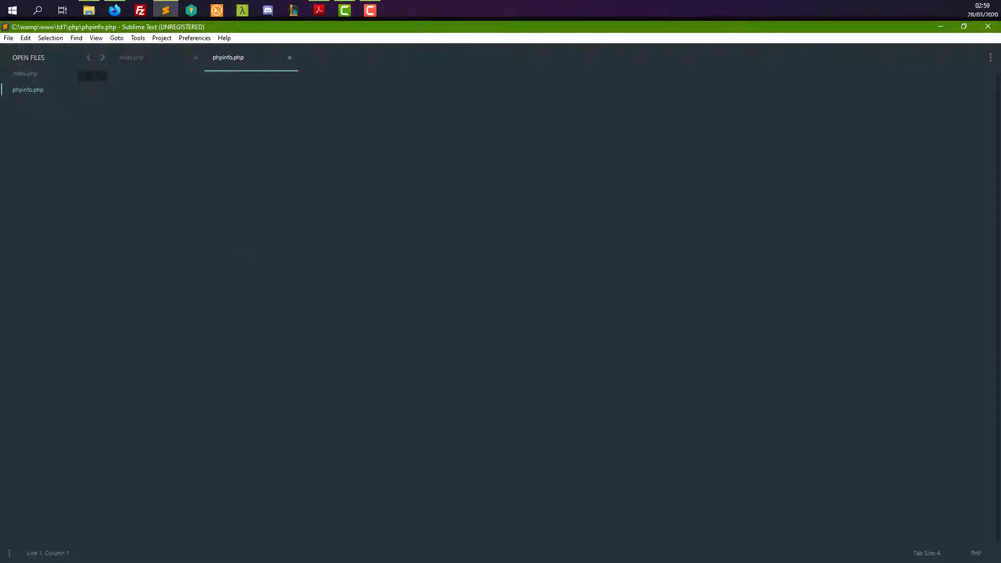
{"action": "key", "text": "alt+Tab"}
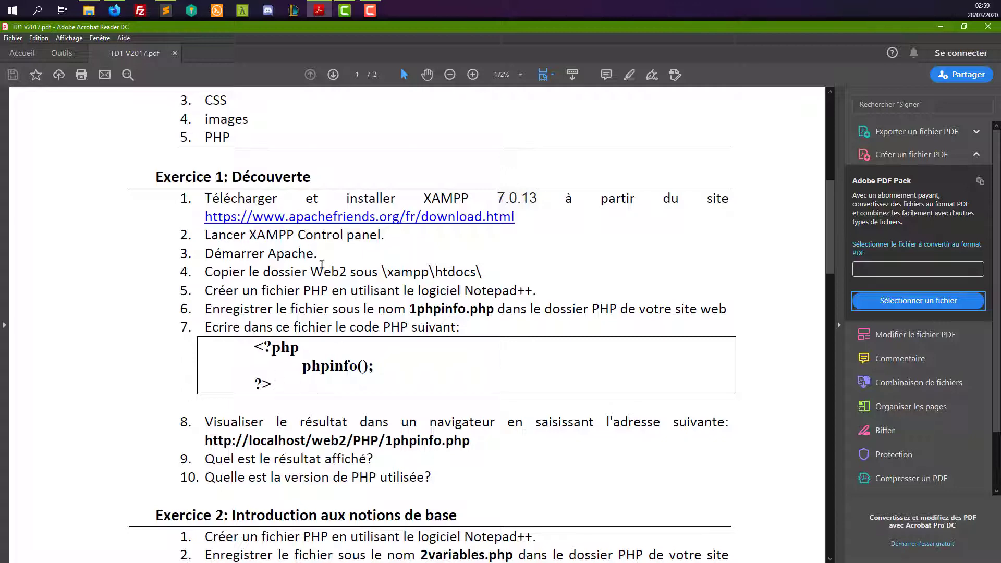
{"action": "key", "text": "alt+Tab"}
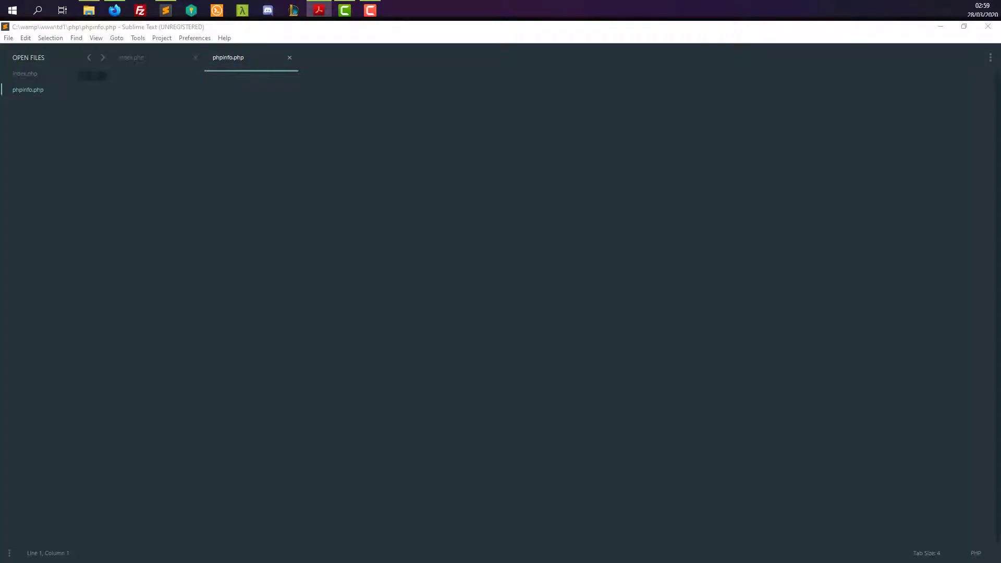
Step: Write a PHP block in phpinfo.php that opens with <?php, calls phpinfo(); and closes with ?>, and save the file
{"action": "type", "text": "<?php"}
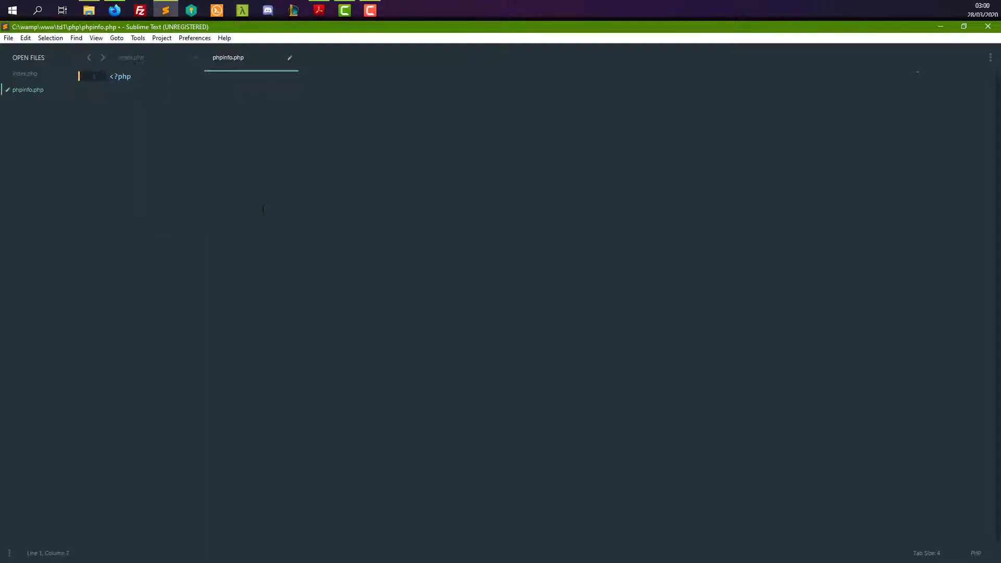
{"action": "key", "text": "Return"}
{"action": "key", "text": "Tab"}
{"action": "type", "text": "phpi"}
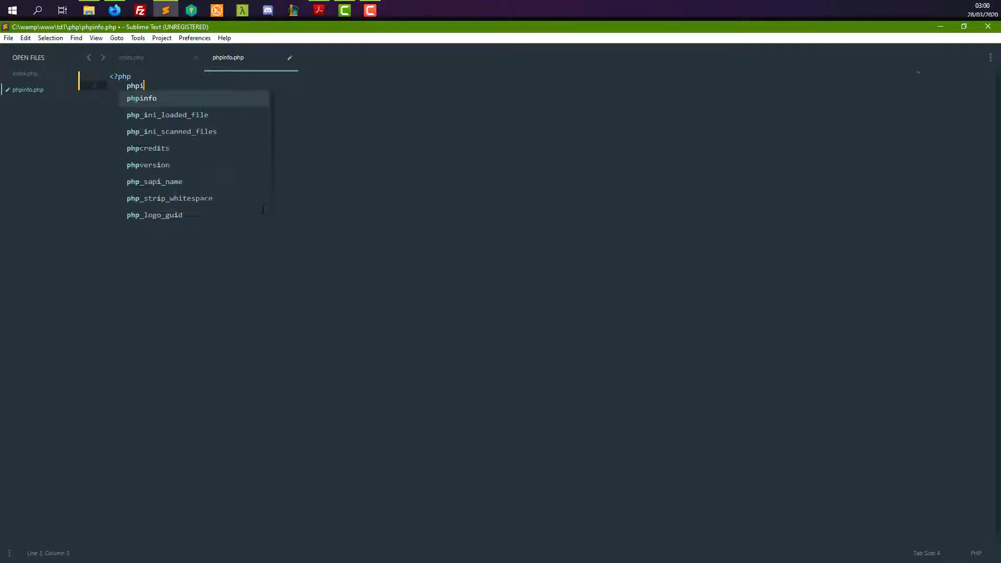
{"action": "type", "text": "nfo()"}
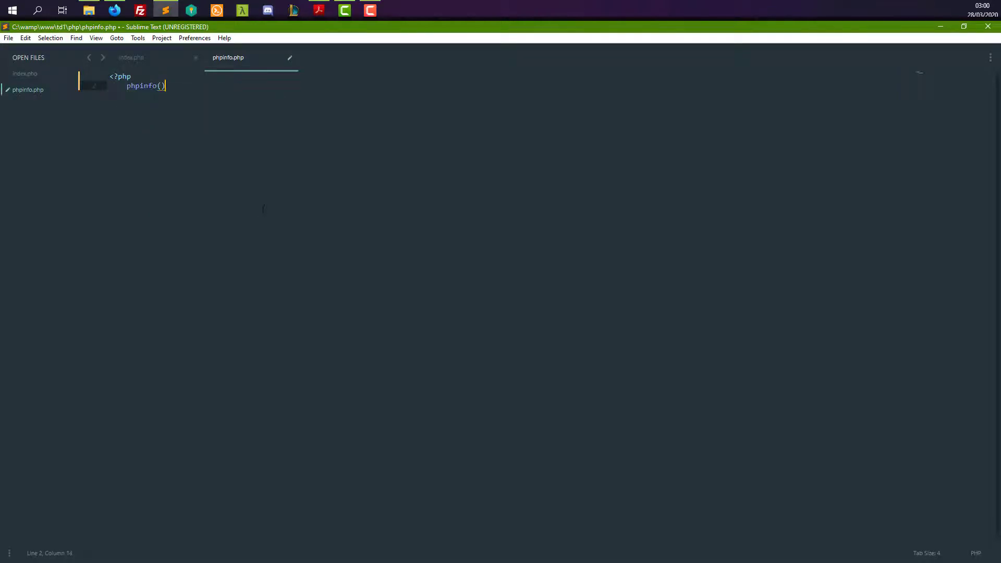
{"action": "type", "text": ";"}
{"action": "key", "text": "Return"}
{"action": "key", "text": "Return"}
{"action": "type", "text": "?>"}
{"action": "key", "text": "Home"}
{"action": "key", "text": "BackSpace"}
{"action": "key", "text": "BackSpace"}
{"action": "key", "text": "ctrl+s"}
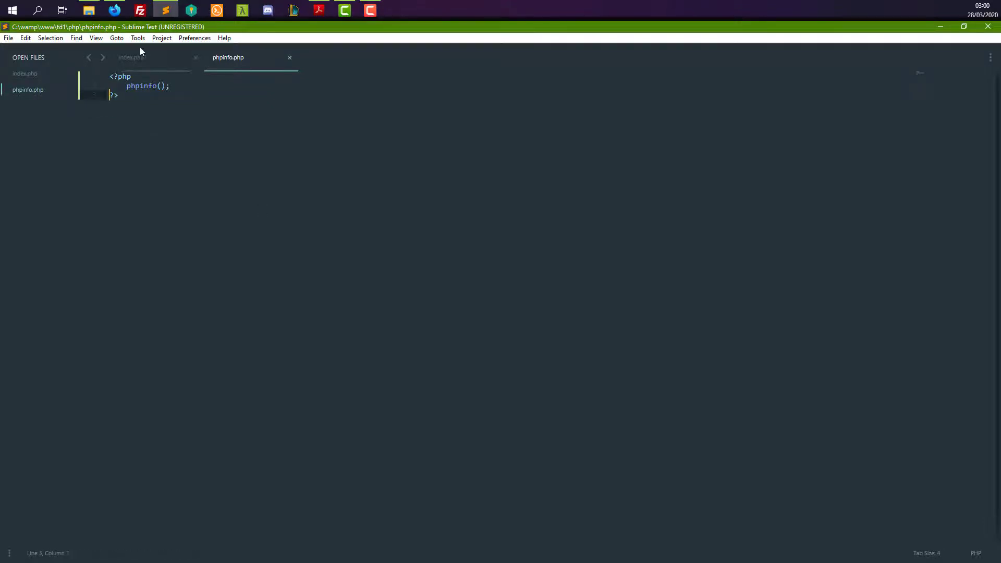
Step: Switch to the browser and open phpinfo.php from the php directory of the td1 site on localhost
{"action": "left_click", "coordinate": [115, 11]}
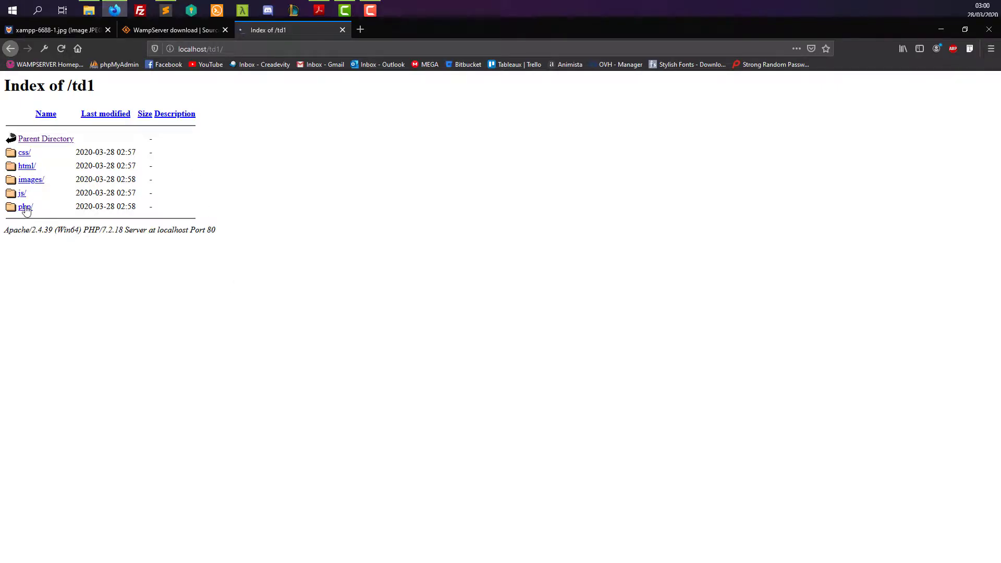
{"action": "left_click", "coordinate": [25, 207]}
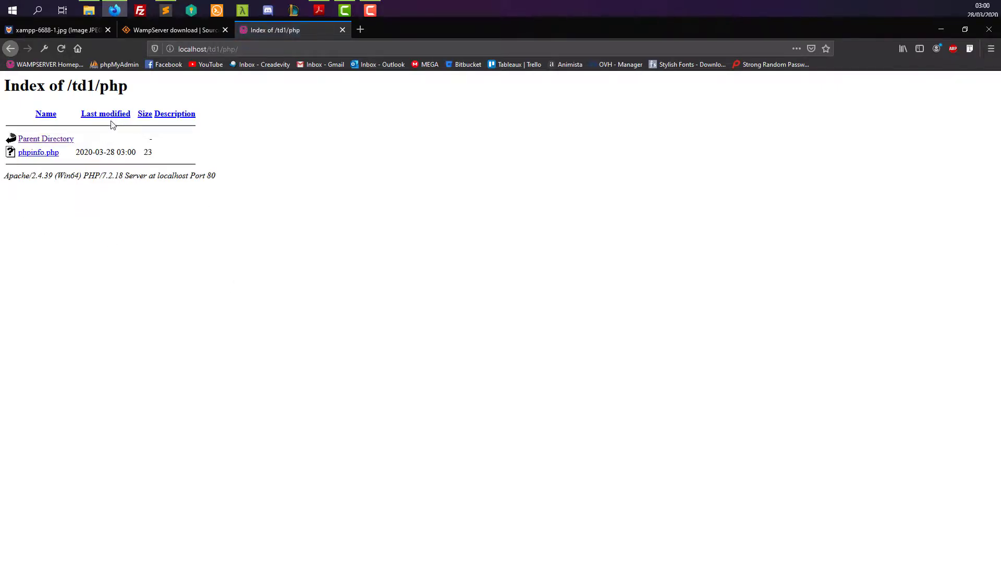
{"action": "left_click", "coordinate": [38, 156]}
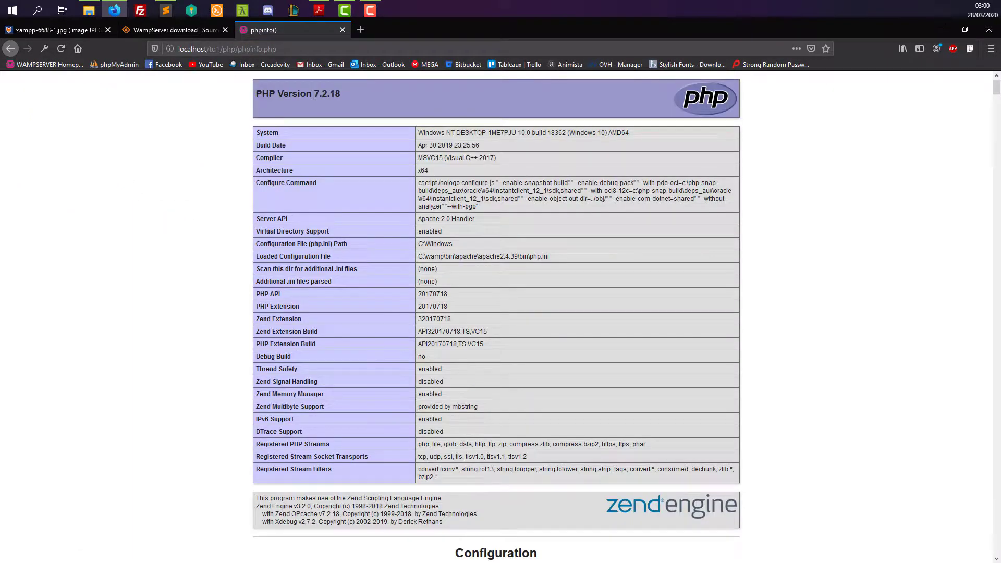